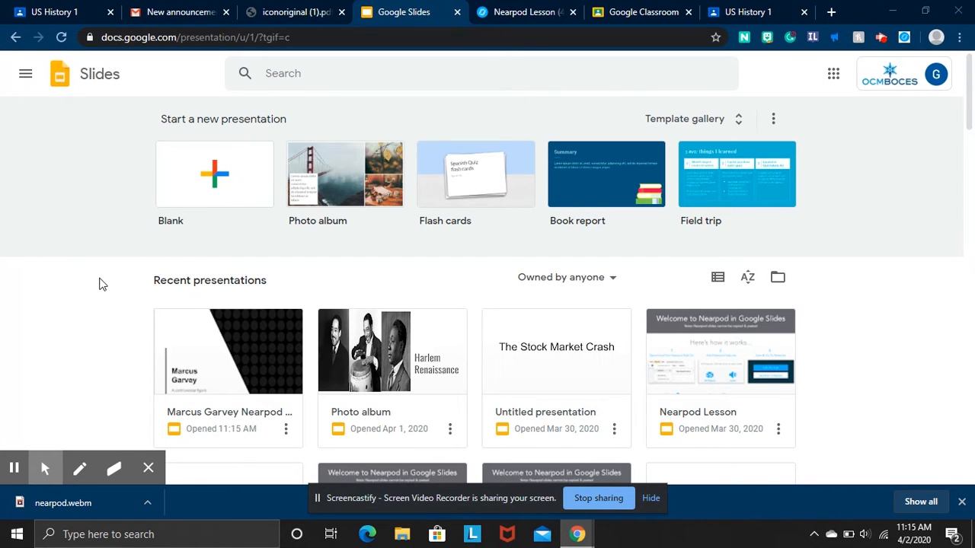
# Open the Marcus Garvey Nearpod Lesson presentation from the Slides home page.
pyautogui.scroll(-1, 99, 284)
pyautogui.scroll(1, 99, 284)
pyautogui.scroll(-3, 99, 284)
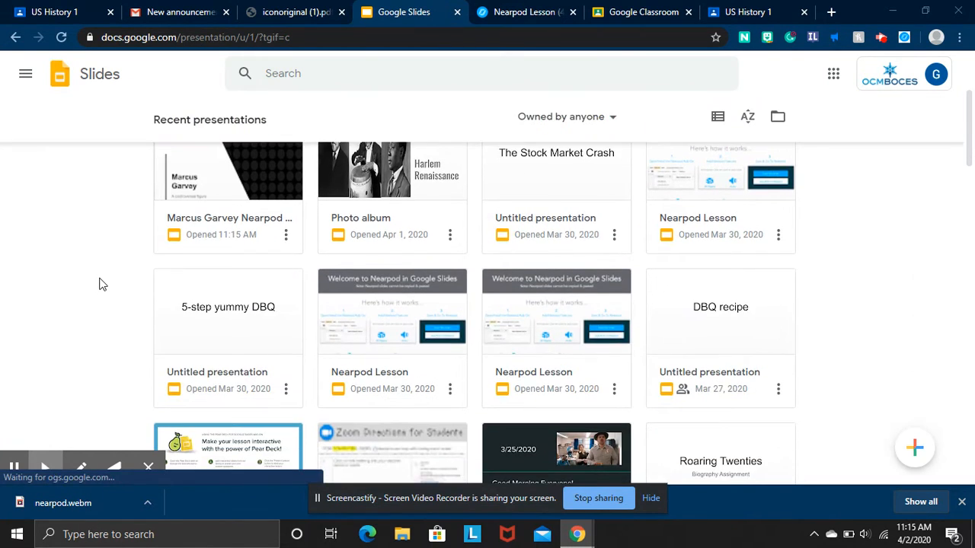
pyautogui.scroll(2, 99, 284)
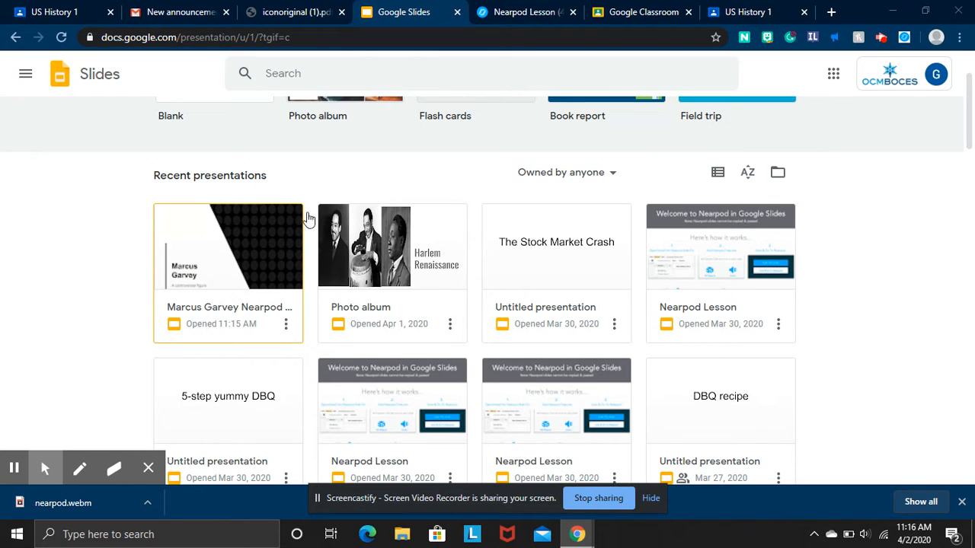
pyautogui.click(238, 266)
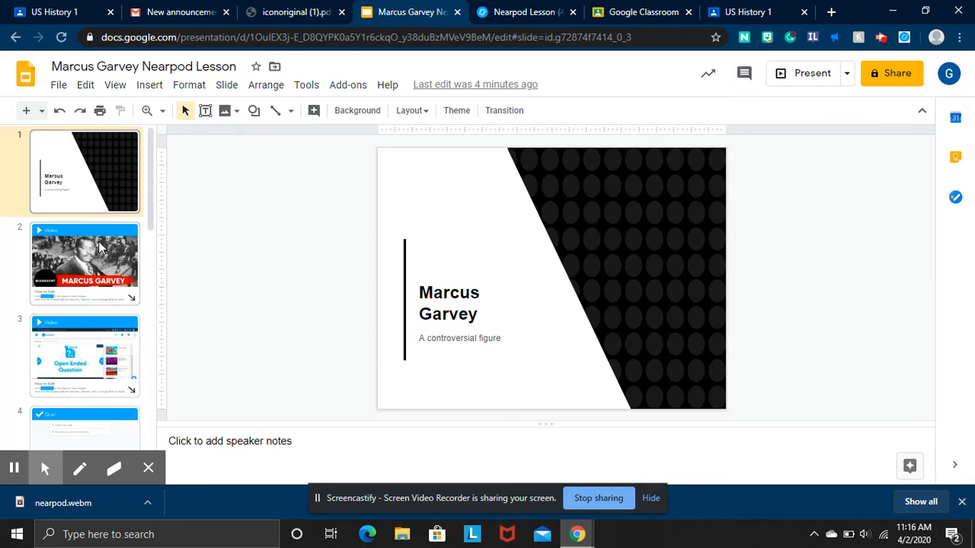
pyautogui.scroll(-1, 99, 248)
pyautogui.scroll(1, 99, 247)
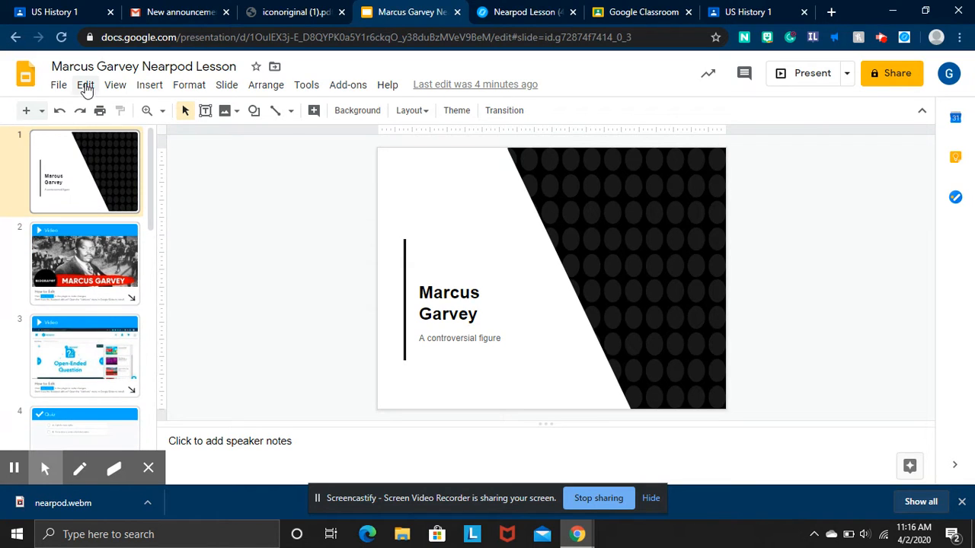
# Search the add-on marketplace for 'nearpod', confirm it shows Installed, and close the marketplace.
pyautogui.click(351, 87)
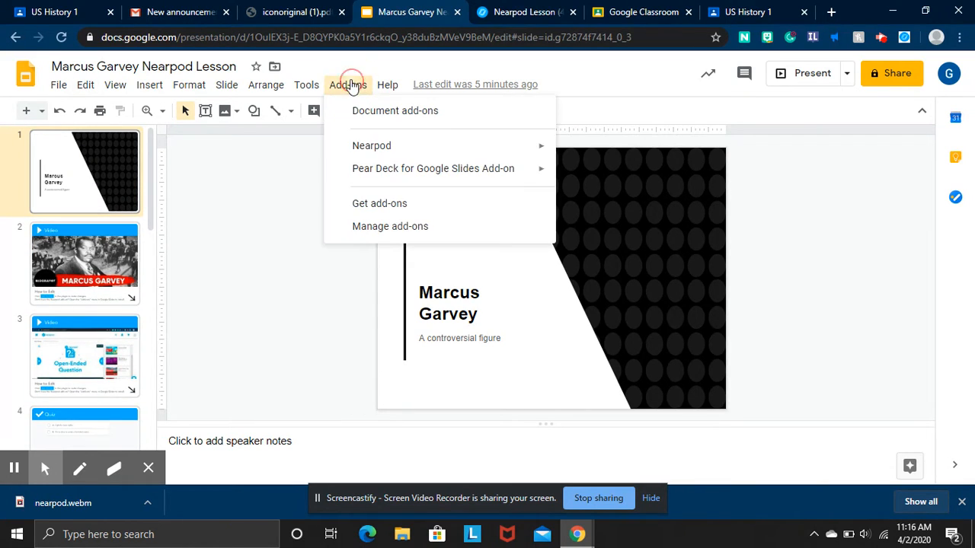
pyautogui.moveTo(390, 156)
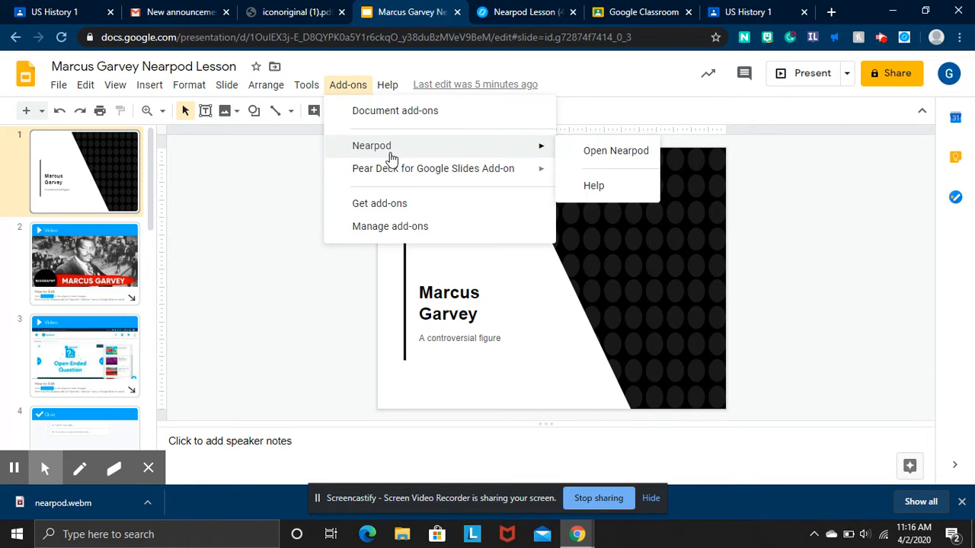
pyautogui.click(418, 211)
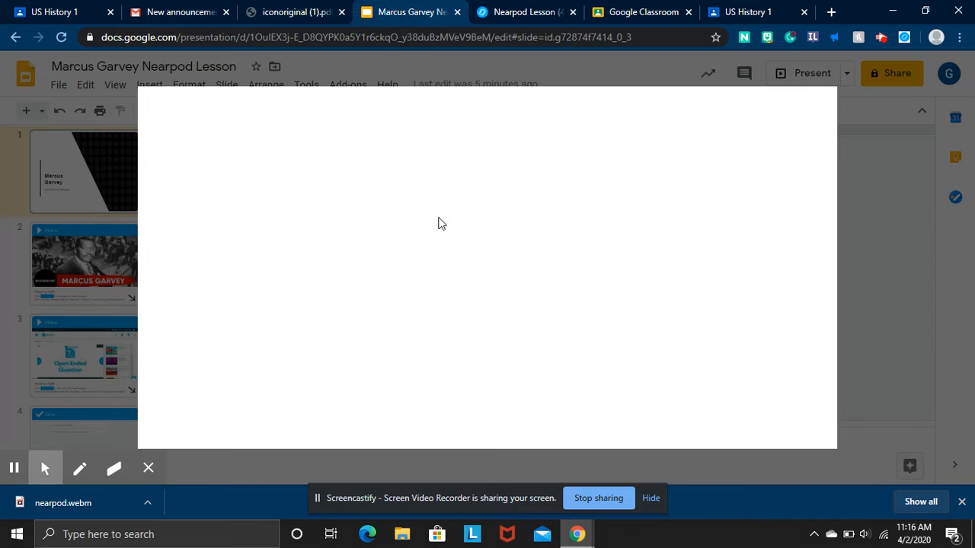
pyautogui.click(540, 119)
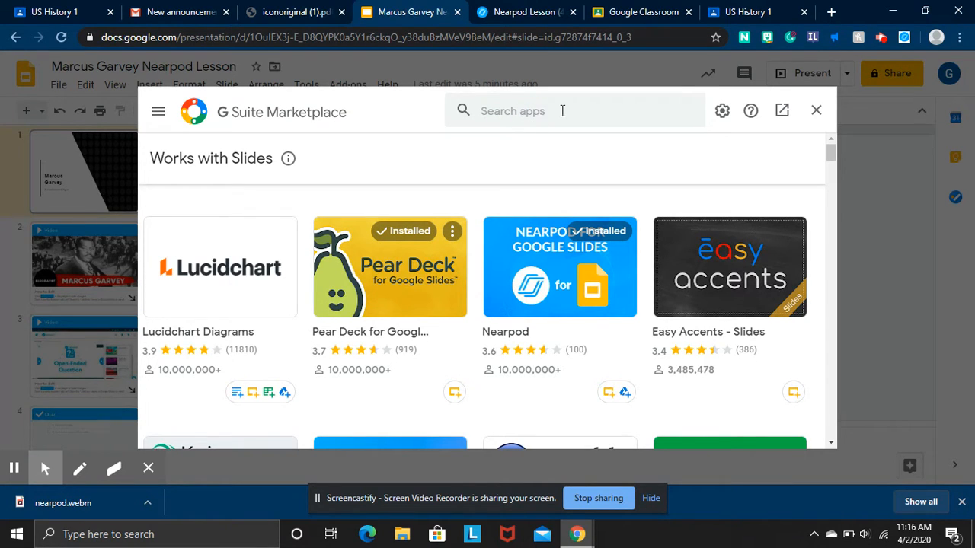
pyautogui.click(562, 110)
pyautogui.write('nearp')
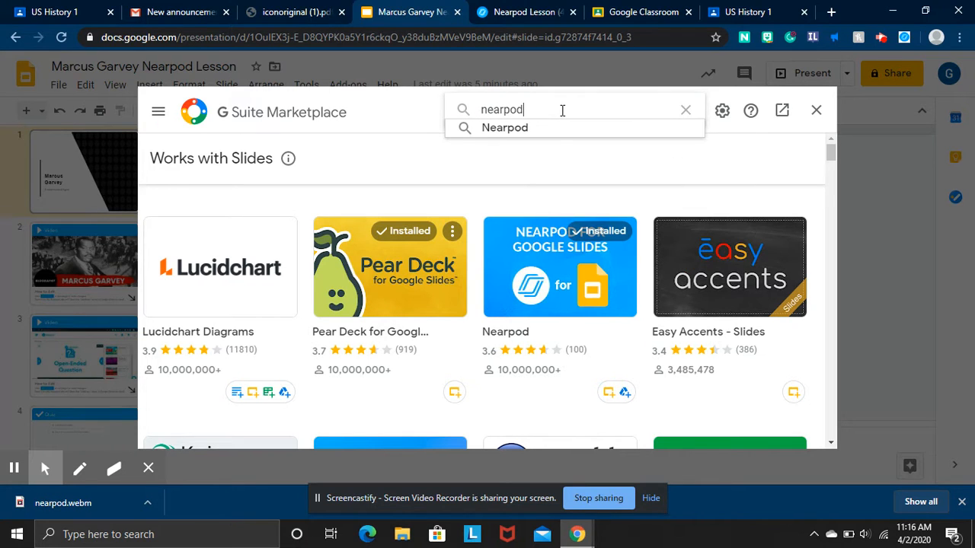
pyautogui.write('od')
pyautogui.click(564, 133)
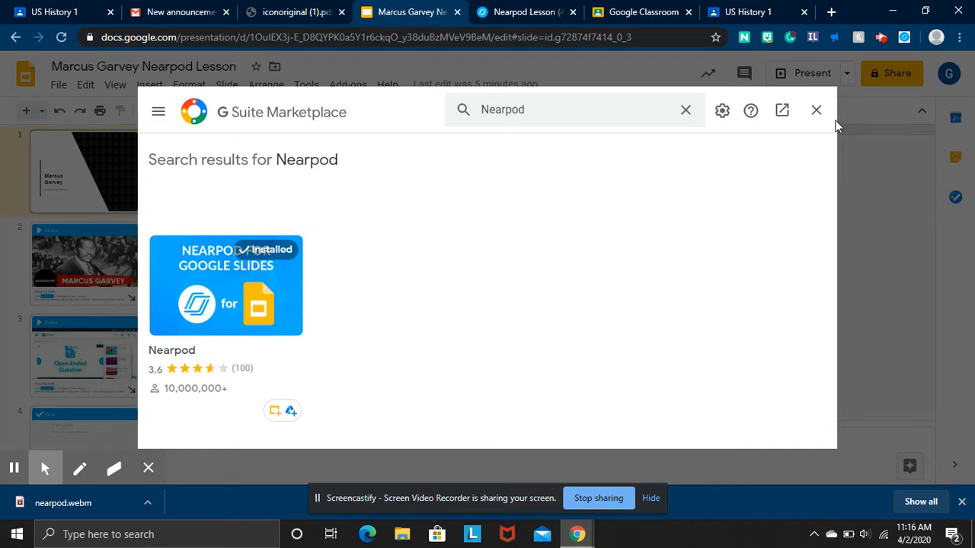
pyautogui.click(815, 110)
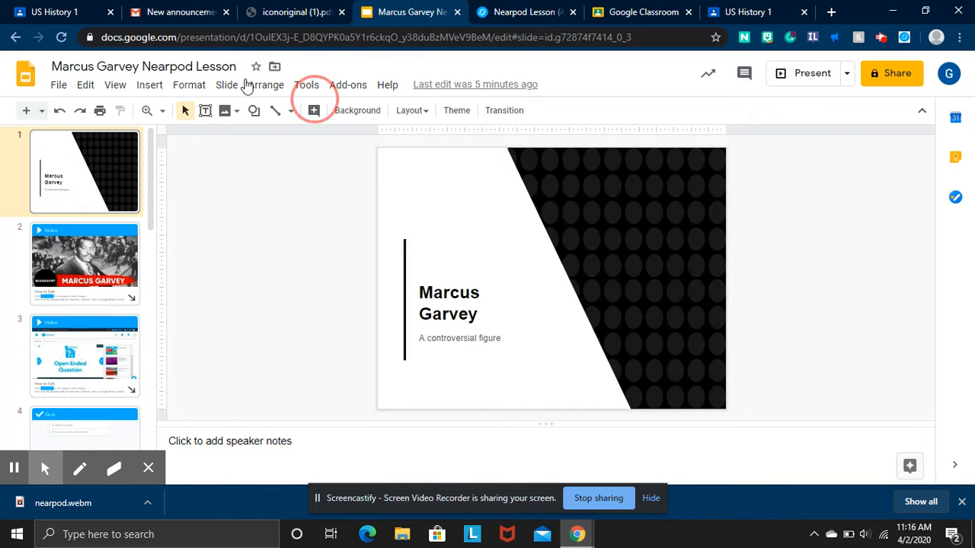
# Review the Nearpod sidebar for the Marcus Garvey deck, close it, and return to Slides home.
pyautogui.click(347, 84)
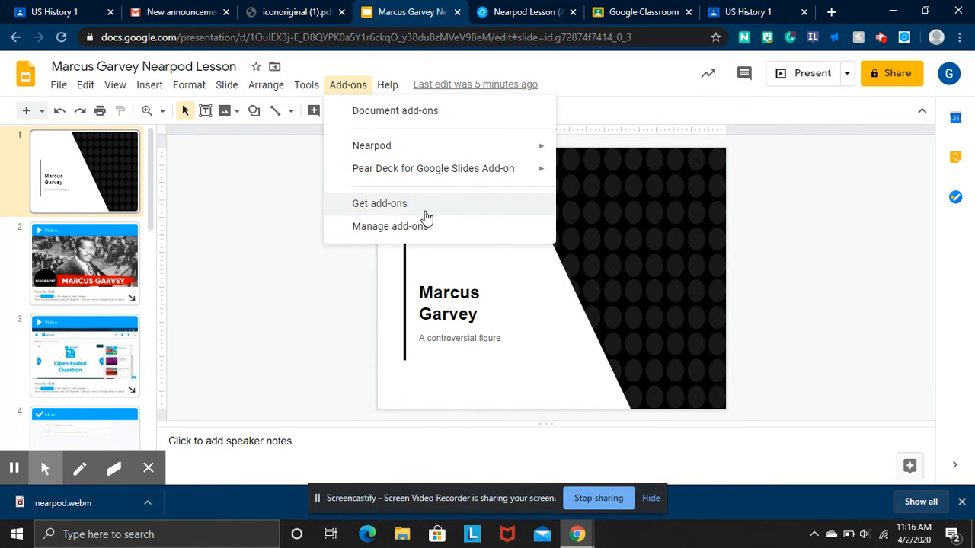
pyautogui.moveTo(495, 150)
pyautogui.click(578, 147)
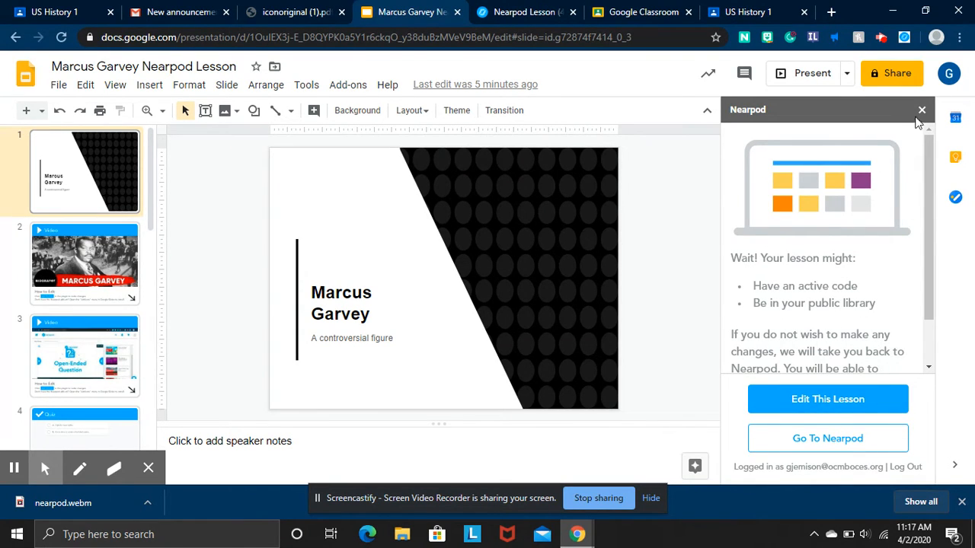
pyautogui.scroll(-1, 803, 329)
pyautogui.scroll(1, 801, 328)
pyautogui.scroll(-1, 802, 328)
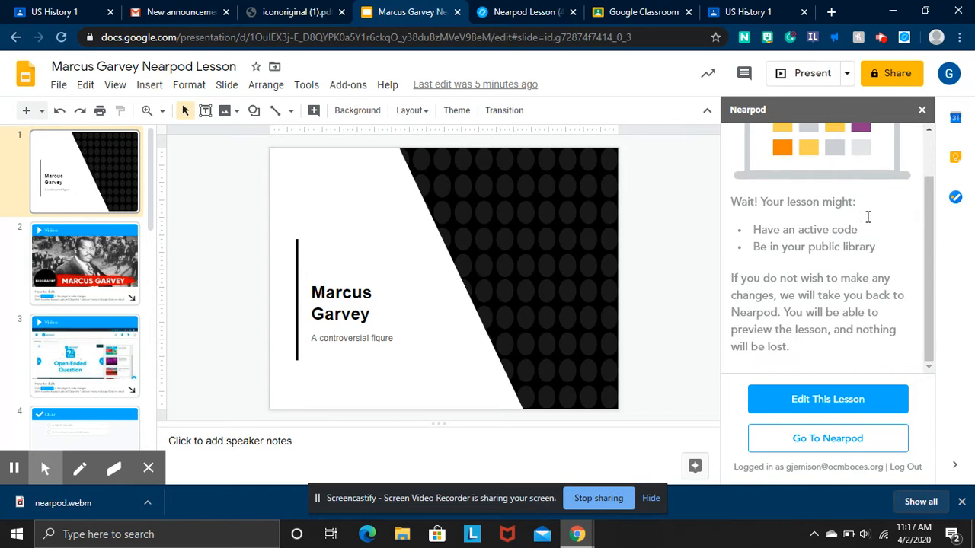
pyautogui.click(921, 110)
pyautogui.click(28, 70)
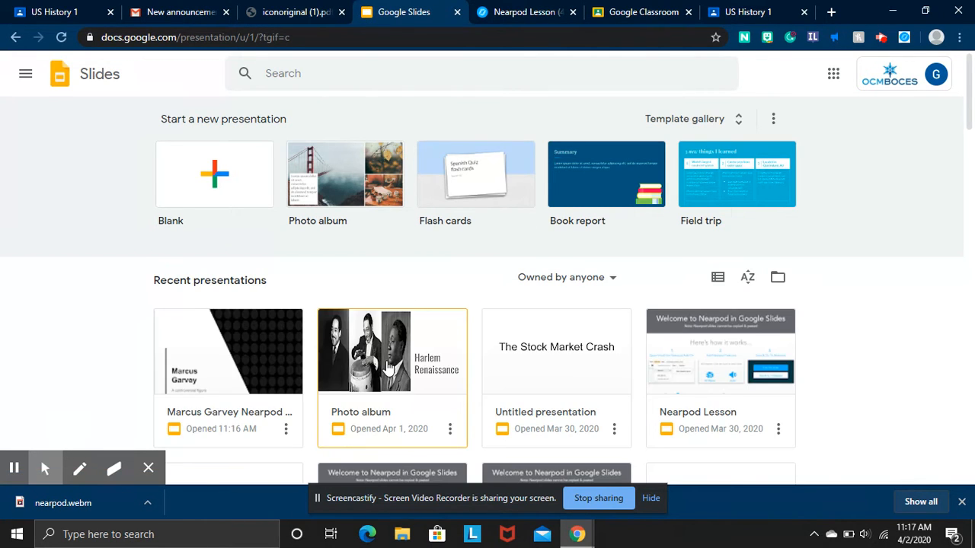
# Open the Harlem Renaissance Photo album deck and bring up the Add-ons menu's Nearpod entry.
pyautogui.scroll(-3, 387, 368)
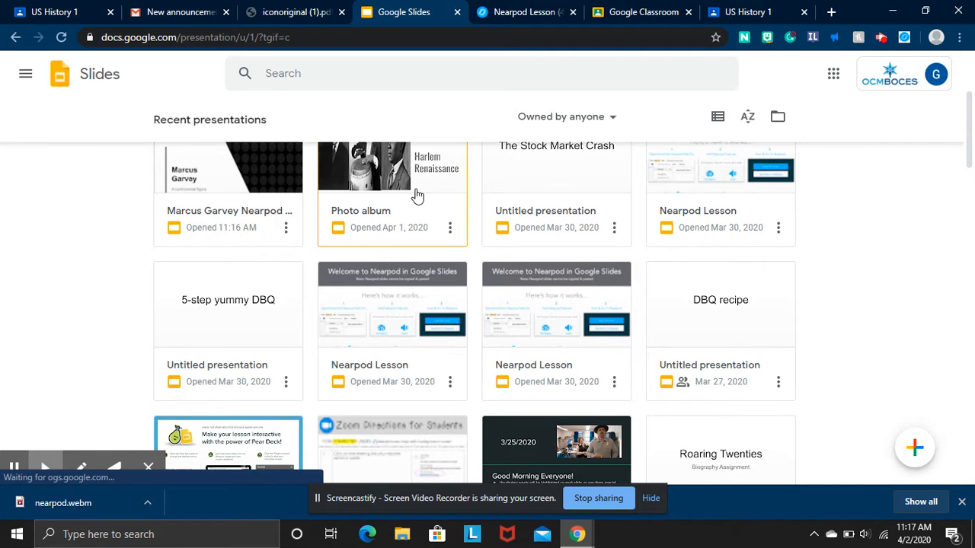
pyautogui.click(415, 189)
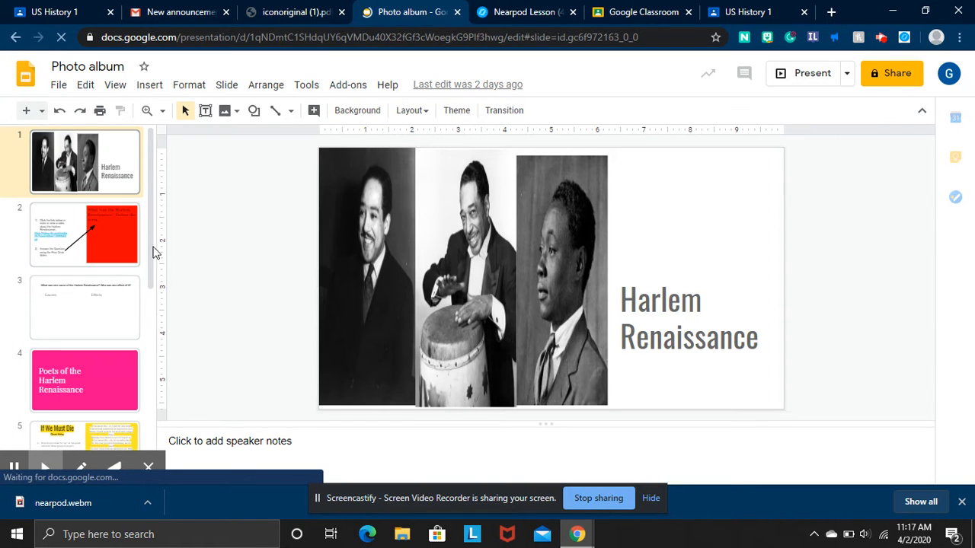
pyautogui.scroll(-3, 78, 290)
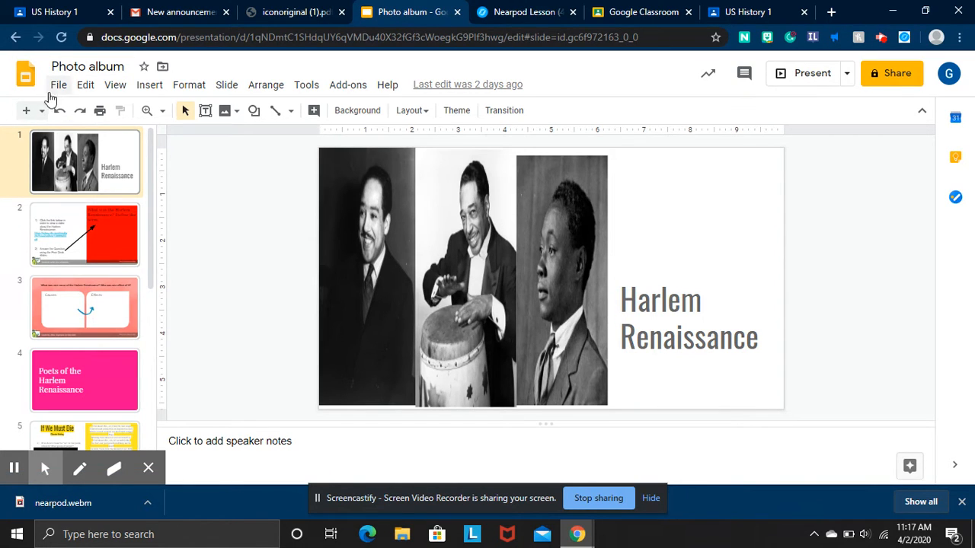
pyautogui.click(348, 85)
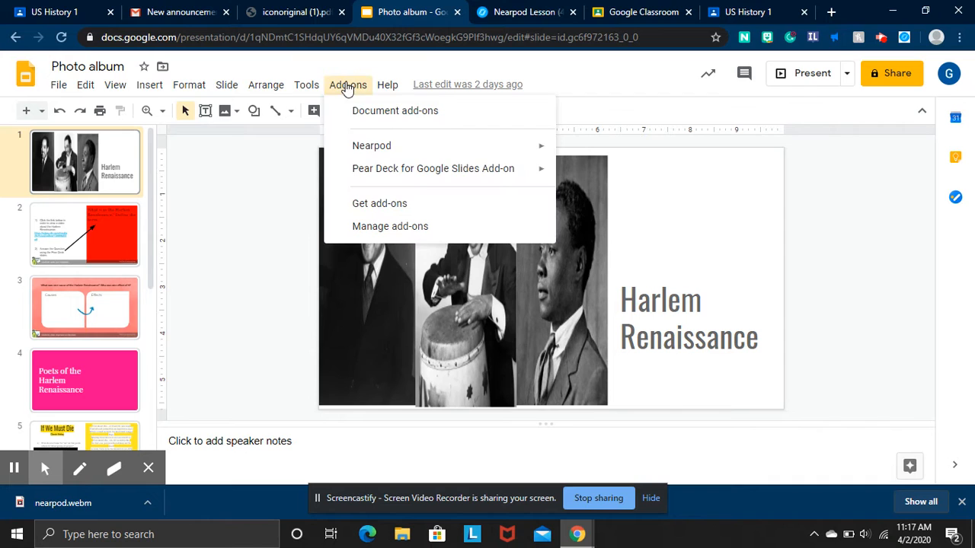
pyautogui.moveTo(451, 168)
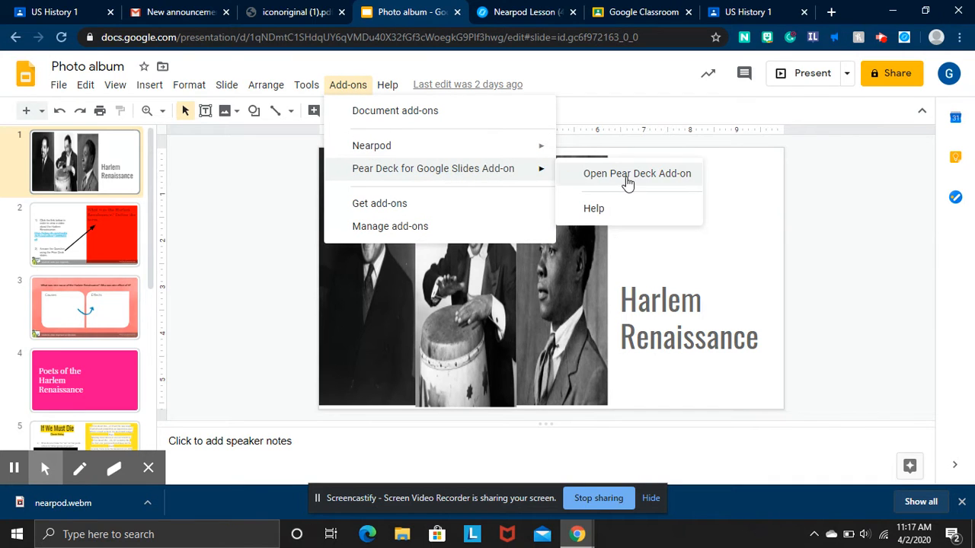
pyautogui.moveTo(526, 146)
pyautogui.click(579, 145)
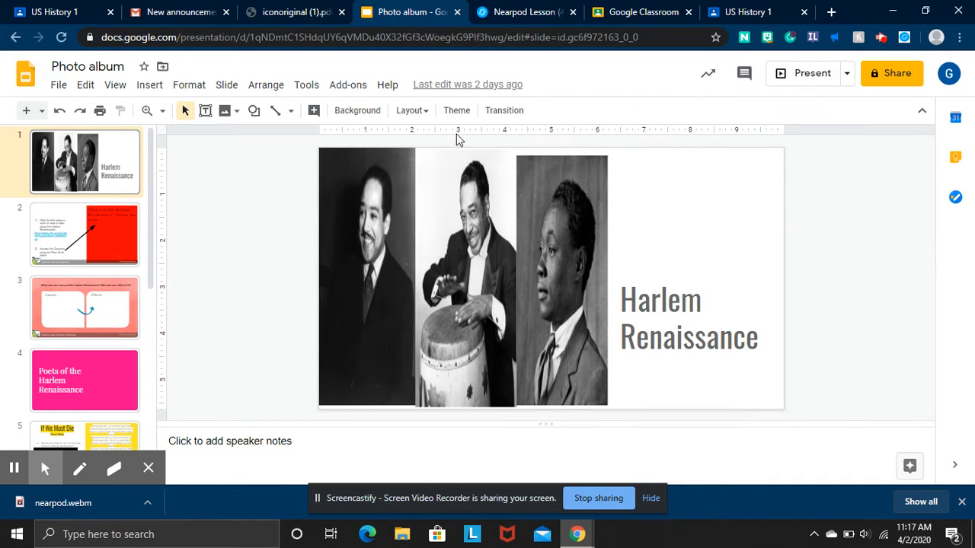
pyautogui.click(345, 90)
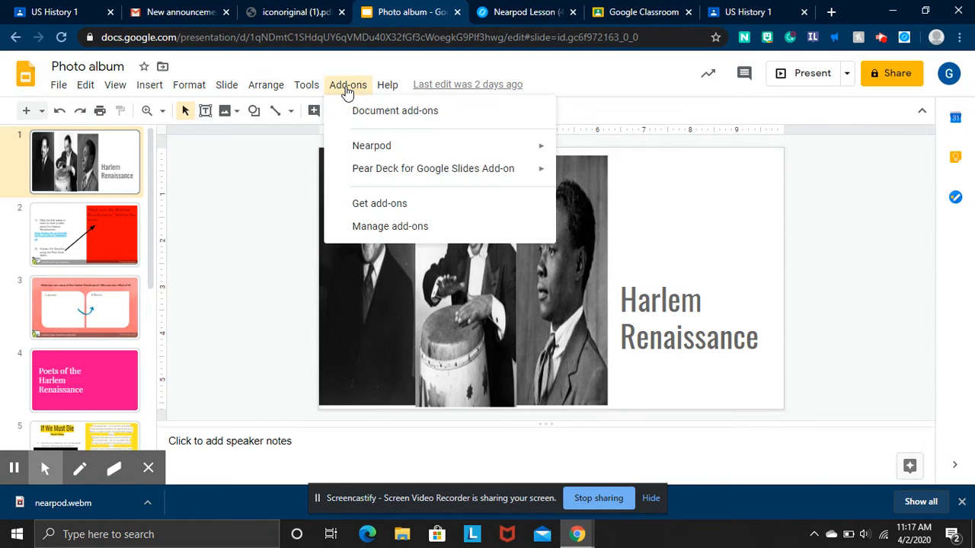
# Launch Nearpod for the Photo album deck and scroll its feature list to Poll and Quiz.
pyautogui.moveTo(454, 150)
pyautogui.click(581, 149)
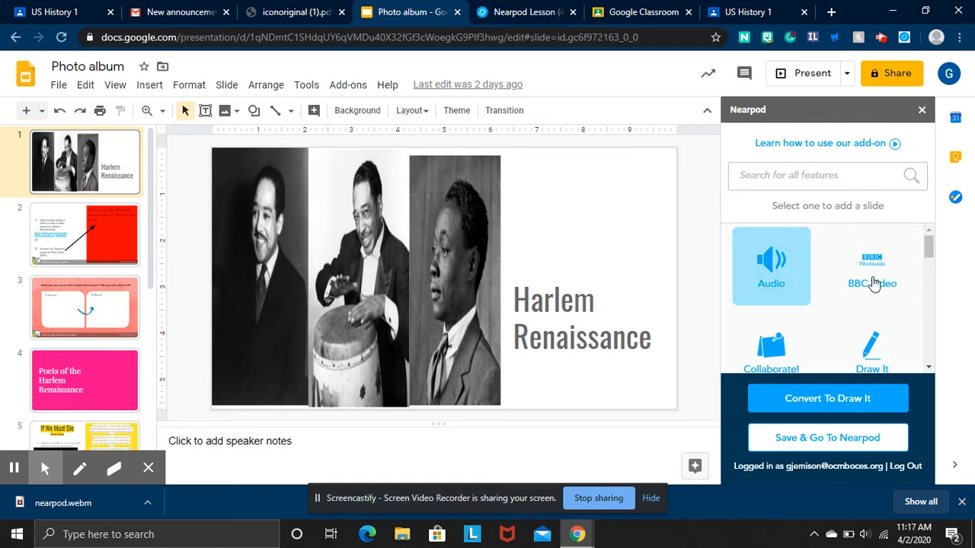
pyautogui.moveTo(928, 248)
pyautogui.mouseDown()
pyautogui.moveTo(922, 357)
pyautogui.moveTo(924, 245)
pyautogui.mouseUp()
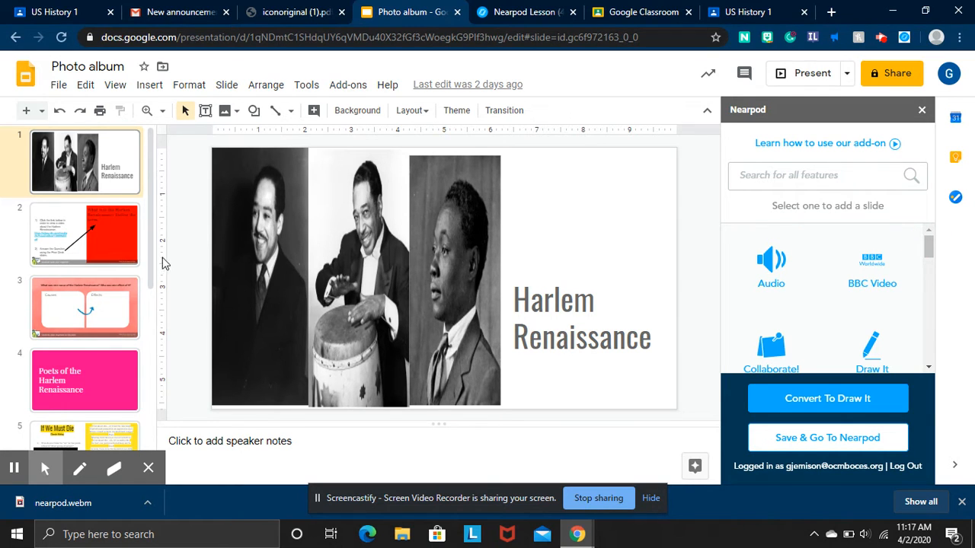
pyautogui.click(118, 236)
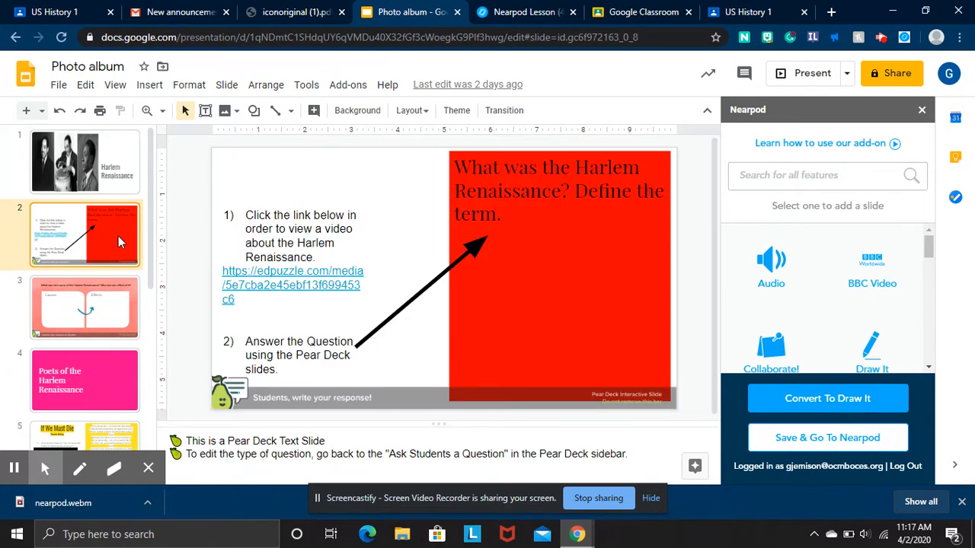
pyautogui.click(99, 174)
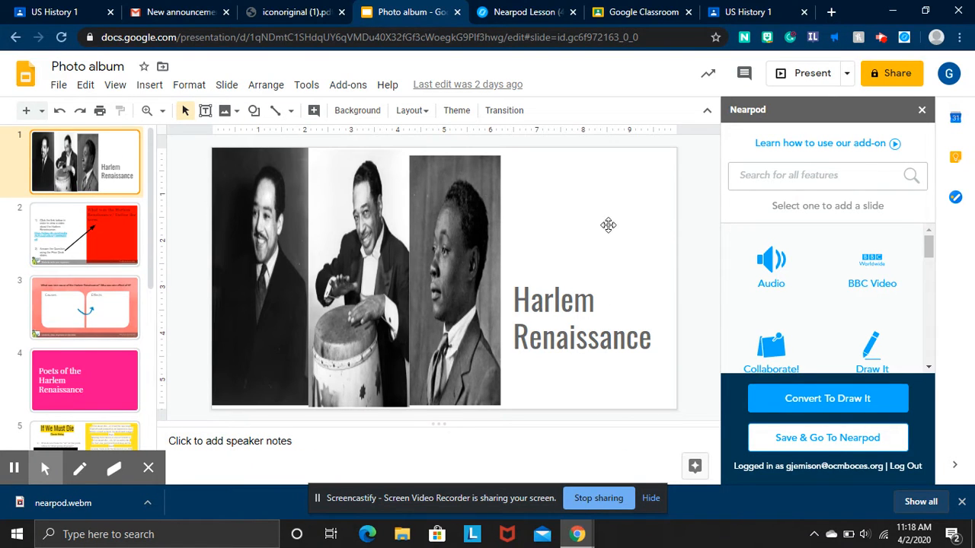
pyautogui.scroll(-2, 828, 296)
pyautogui.scroll(-4, 832, 299)
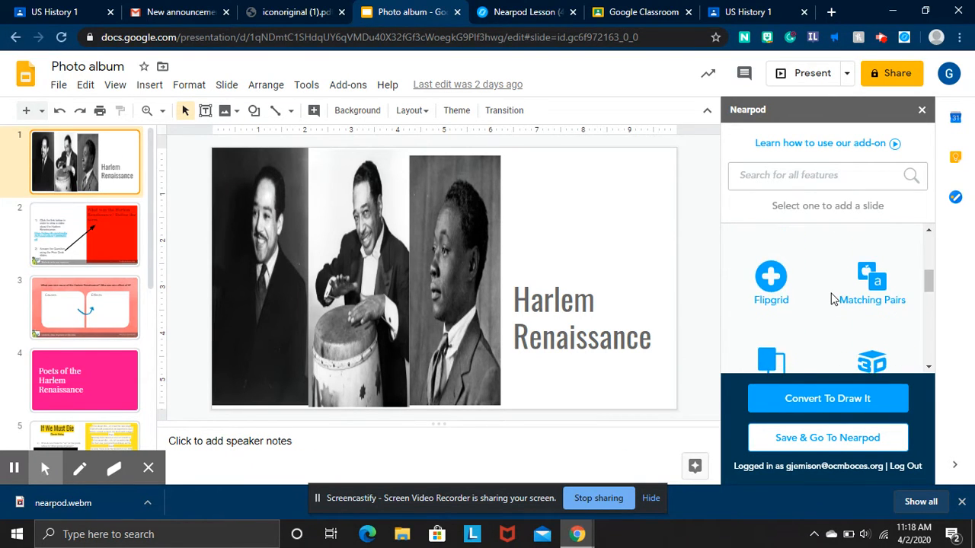
pyautogui.scroll(-1, 833, 299)
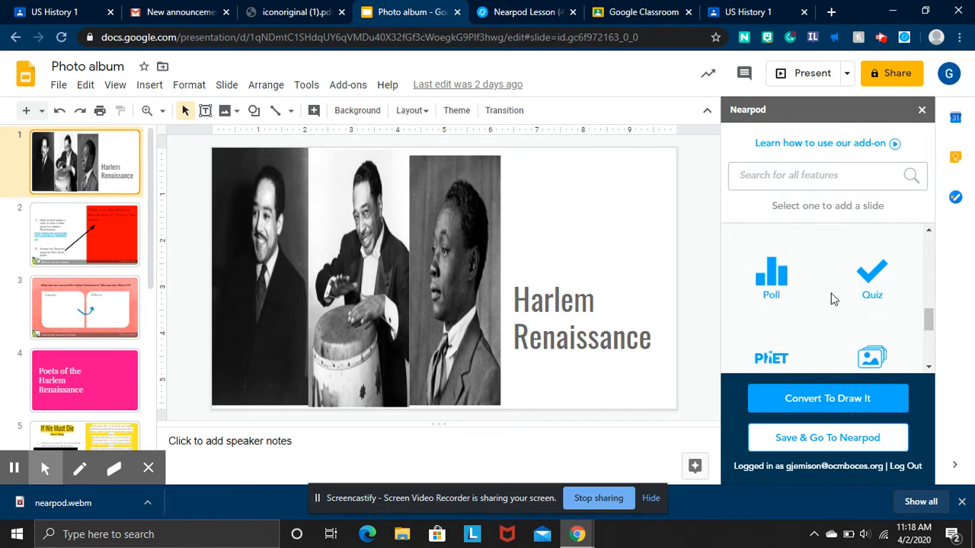
# Create a Nearpod poll asking 'Have you heard of the Harlem Renaissance?' with answers yes and no.
pyautogui.click(776, 276)
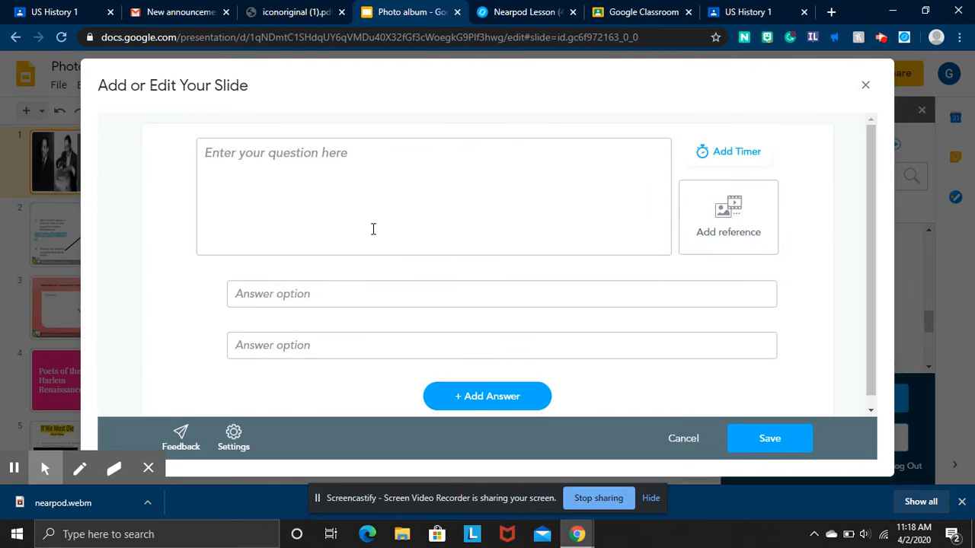
pyautogui.click(373, 229)
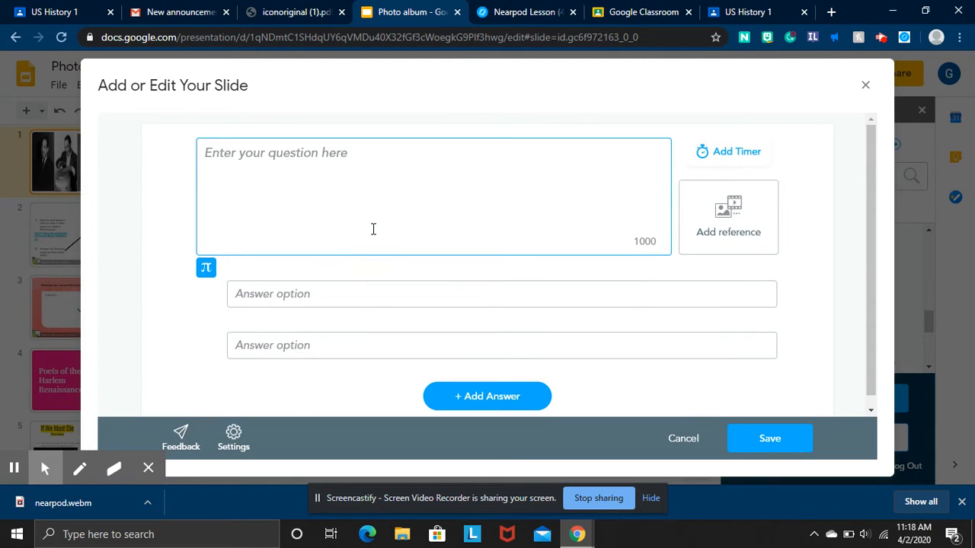
pyautogui.write('Have youe hear')
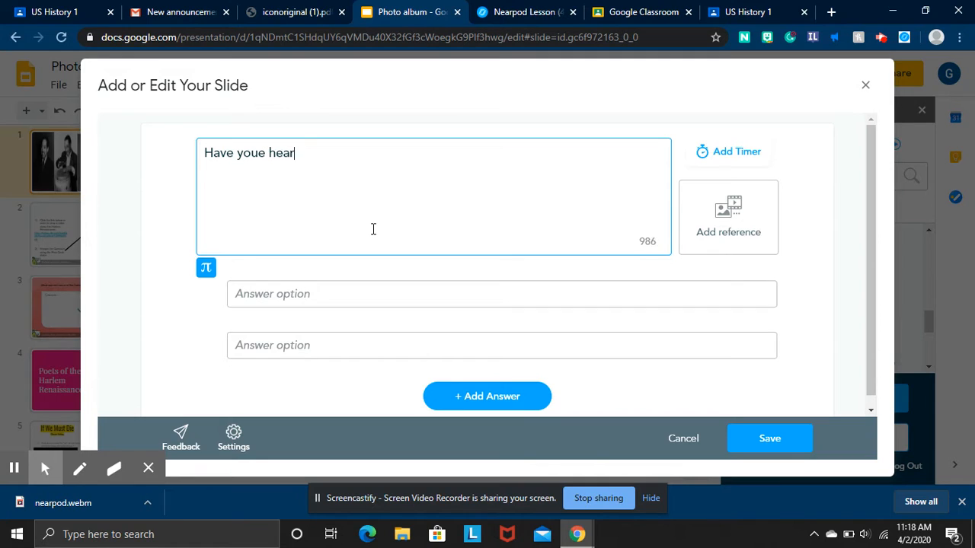
pyautogui.write('d of the Harlem Rennaissance before?')
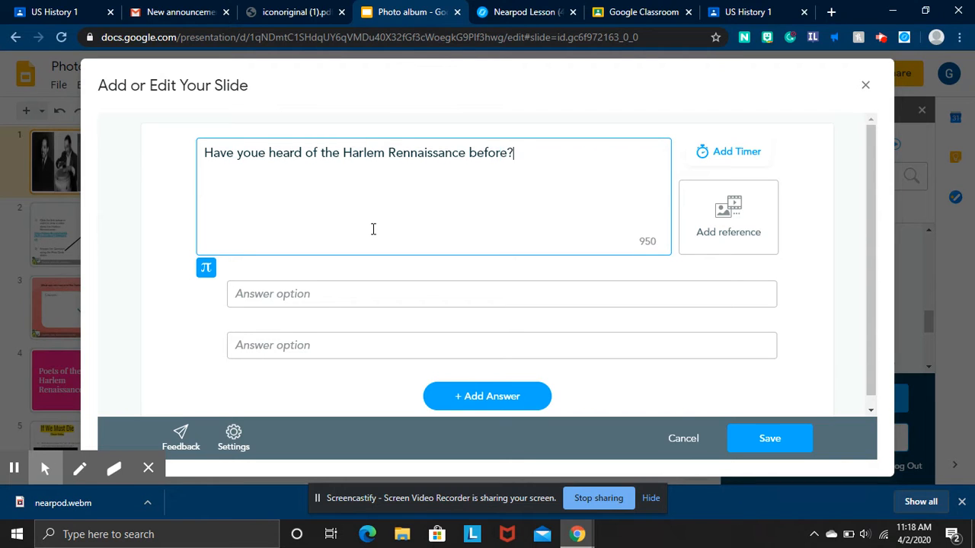
pyautogui.click(363, 298)
pyautogui.write('yes')
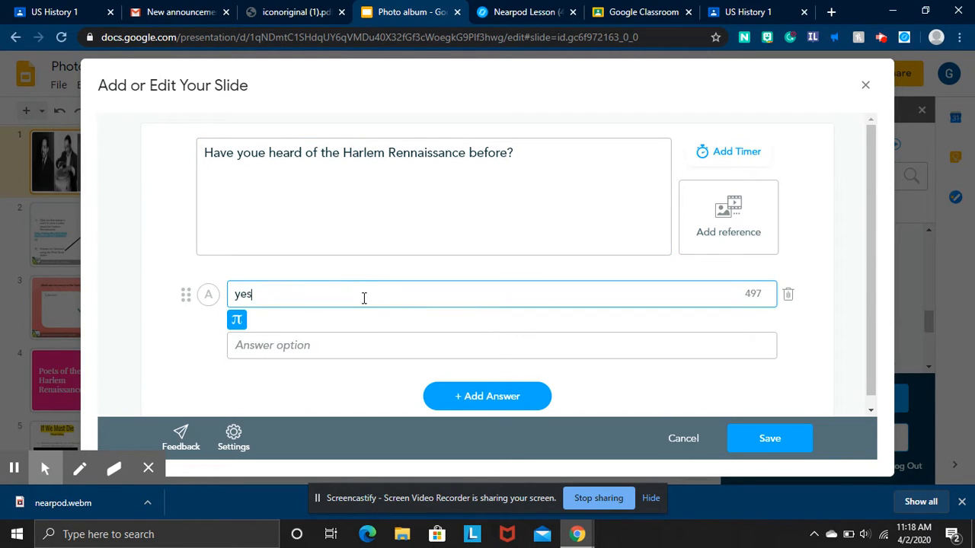
pyautogui.click(350, 346)
pyautogui.write('no')
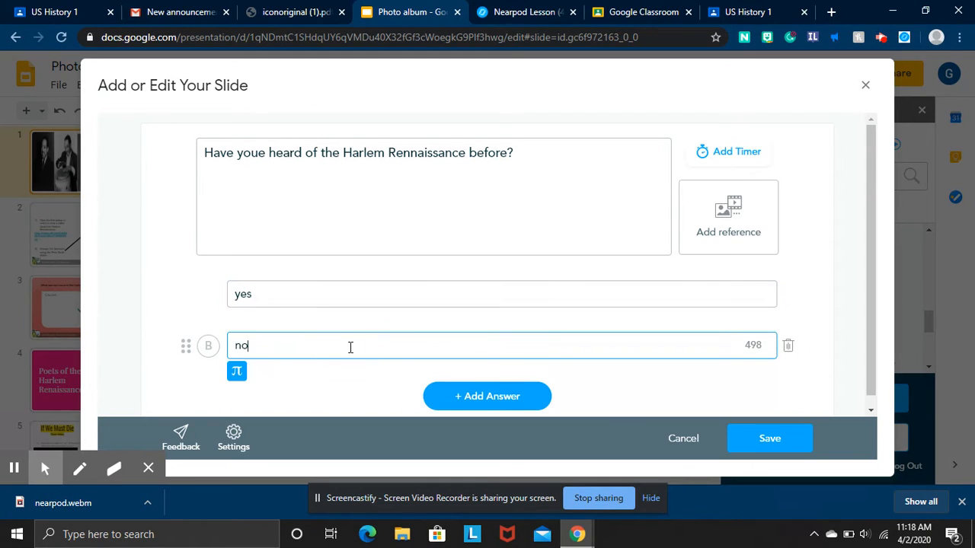
pyautogui.click(771, 451)
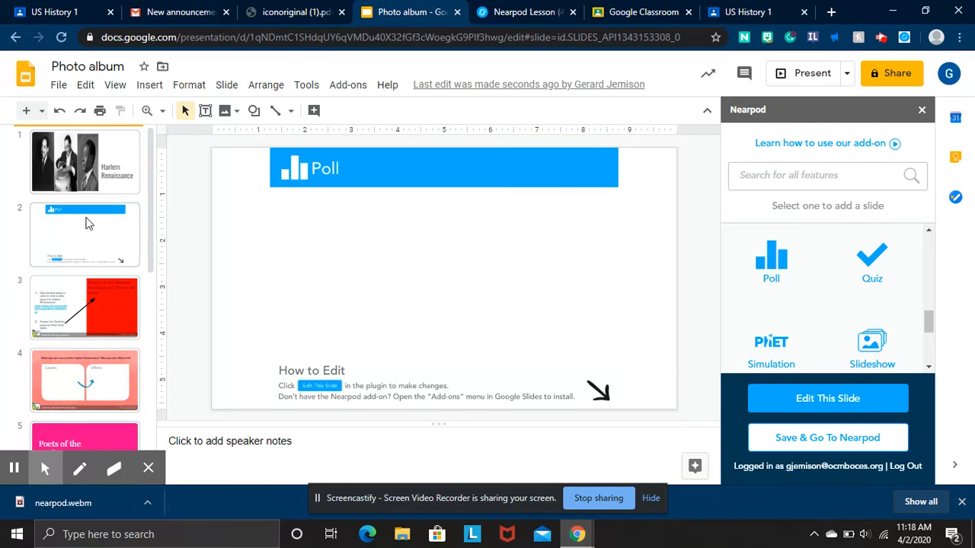
# Go to the 'If We Must Die' slide in the filmstrip.
pyautogui.scroll(-1, 777, 275)
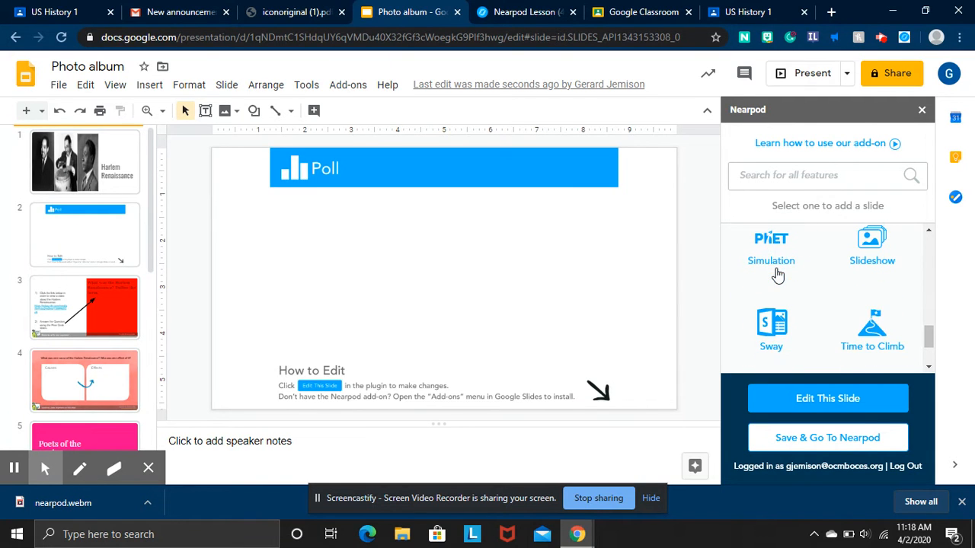
pyautogui.click(102, 322)
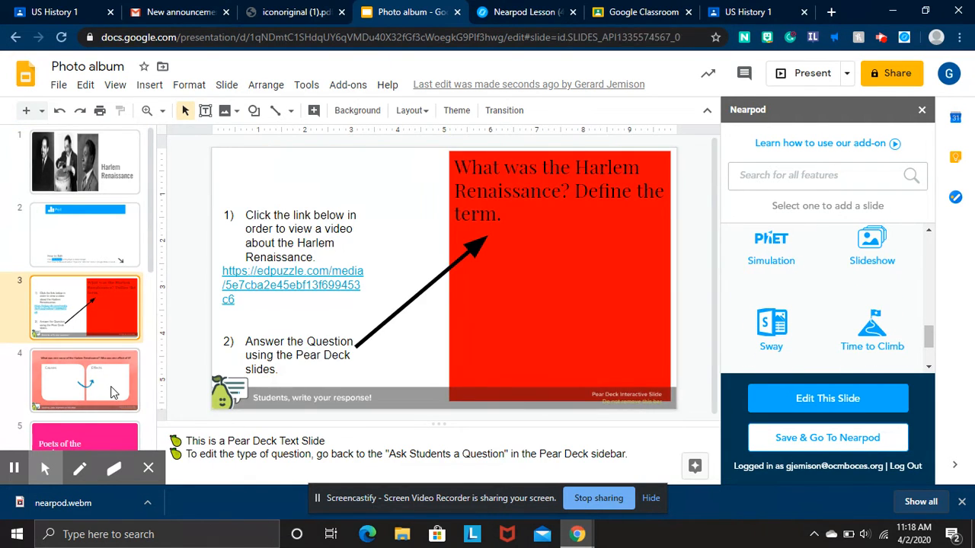
pyautogui.scroll(-2, 113, 392)
pyautogui.click(110, 391)
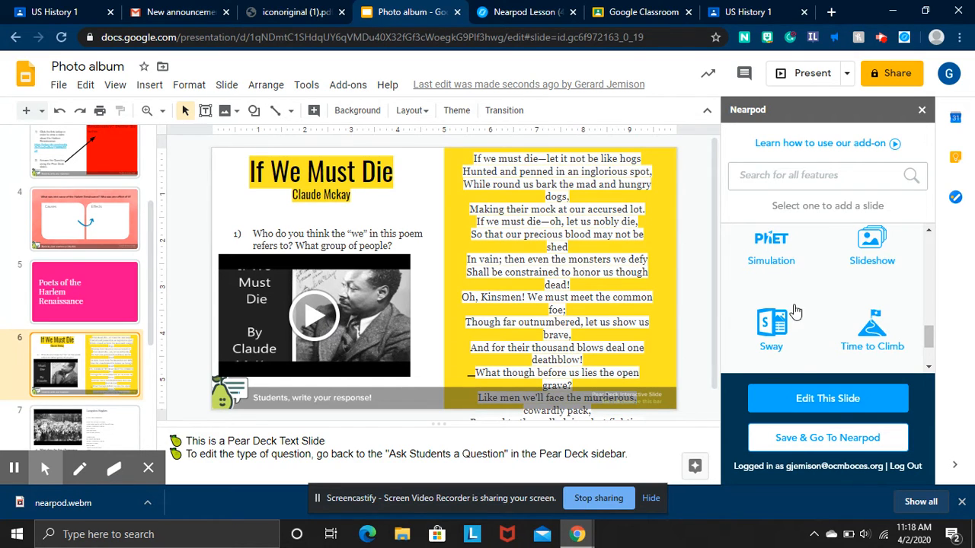
pyautogui.scroll(1, 876, 263)
pyautogui.scroll(-2, 853, 305)
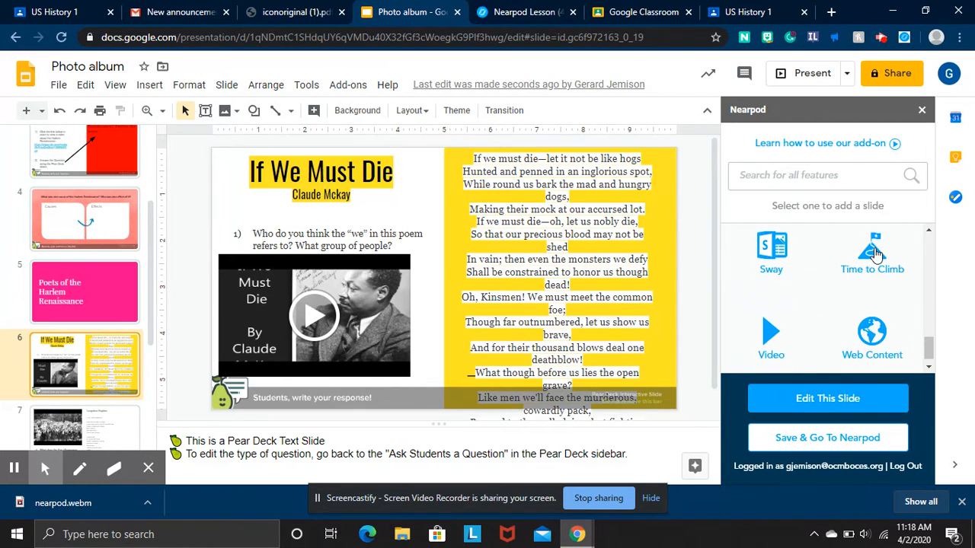
# Add a Nearpod Video slide with the YouTube video of Claude McKay's 'If We Must Die'.
pyautogui.click(772, 333)
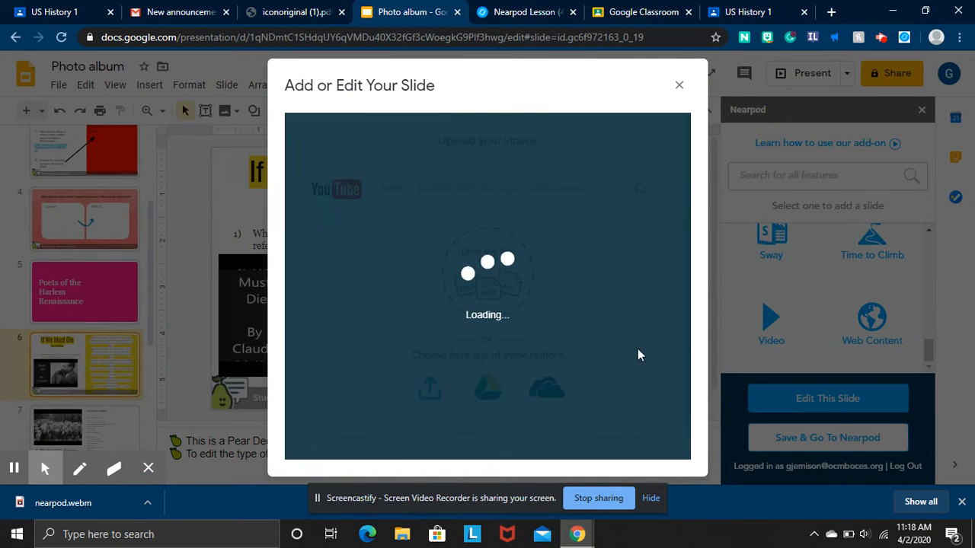
pyautogui.click(414, 194)
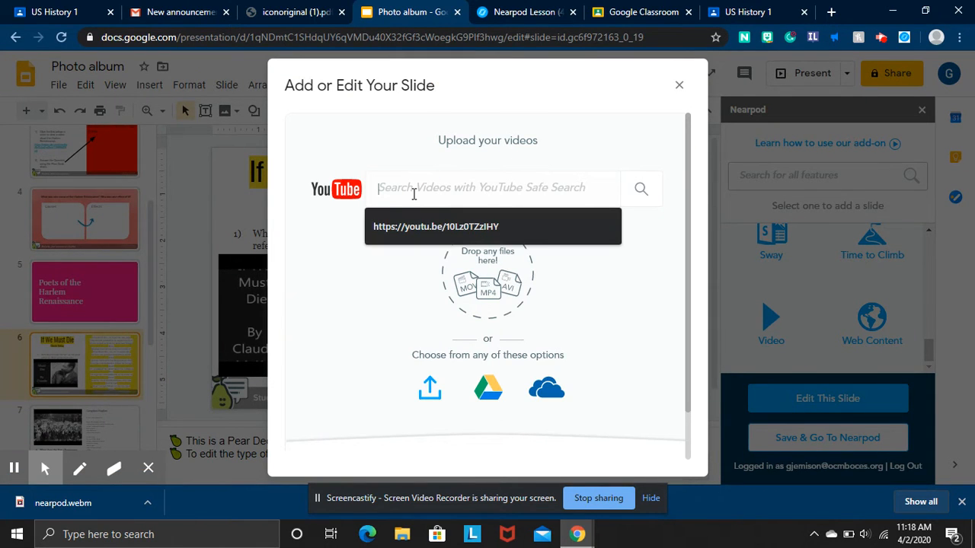
pyautogui.write('if we must die')
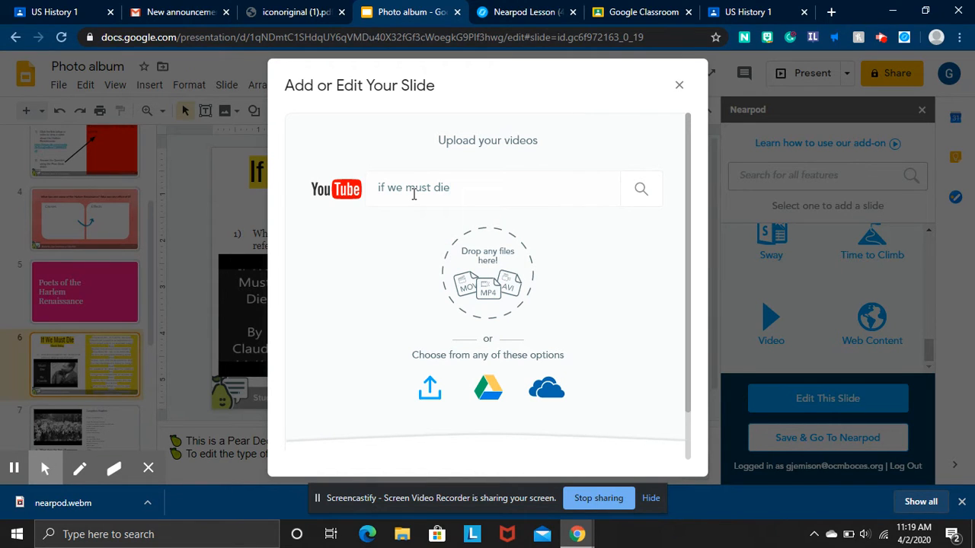
pyautogui.click(642, 190)
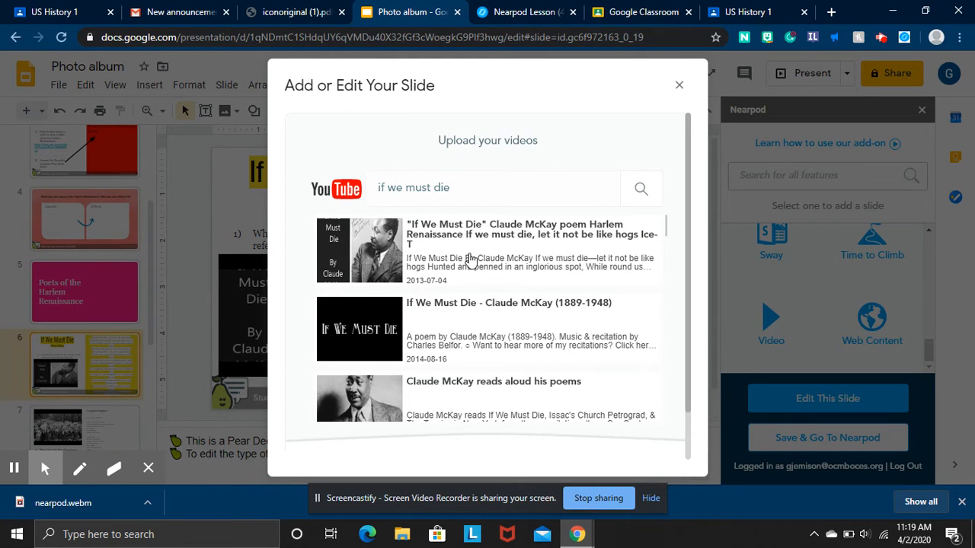
pyautogui.click(469, 261)
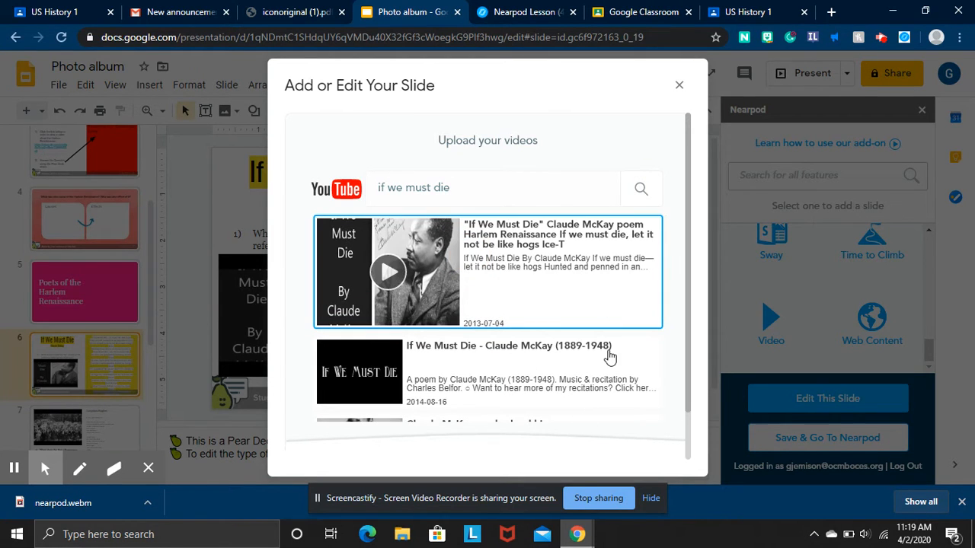
pyautogui.scroll(-3, 663, 392)
pyautogui.scroll(5, 660, 399)
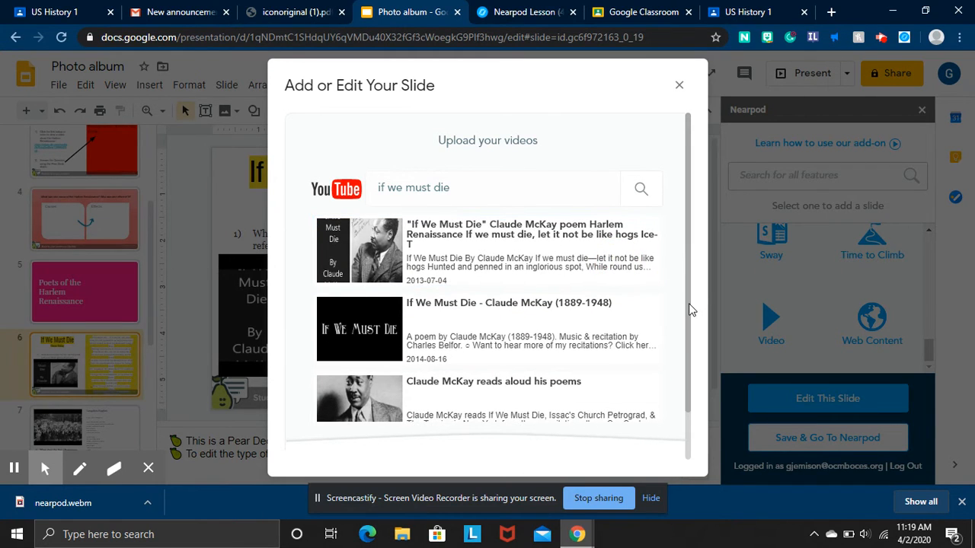
pyautogui.moveTo(691, 309); pyautogui.dragTo(691, 364)
pyautogui.click(690, 420)
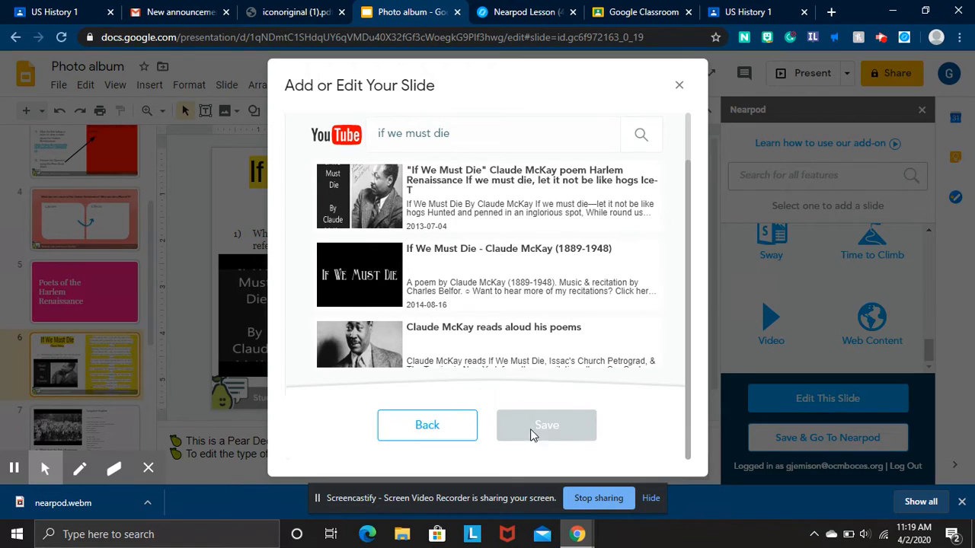
pyautogui.click(479, 188)
pyautogui.click(560, 428)
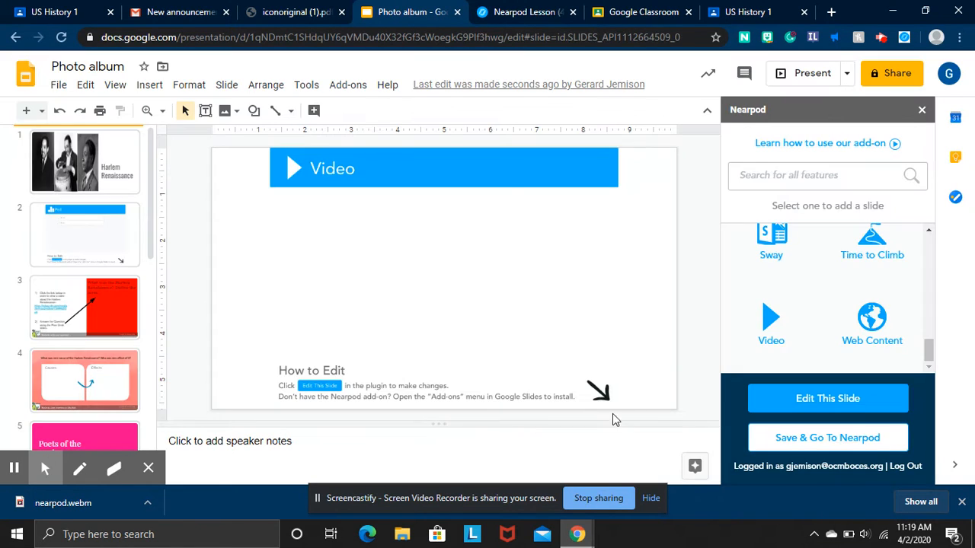
# Check the poll and video slides, then move the video slide above 'If We Must Die' as slide 6.
pyautogui.click(110, 251)
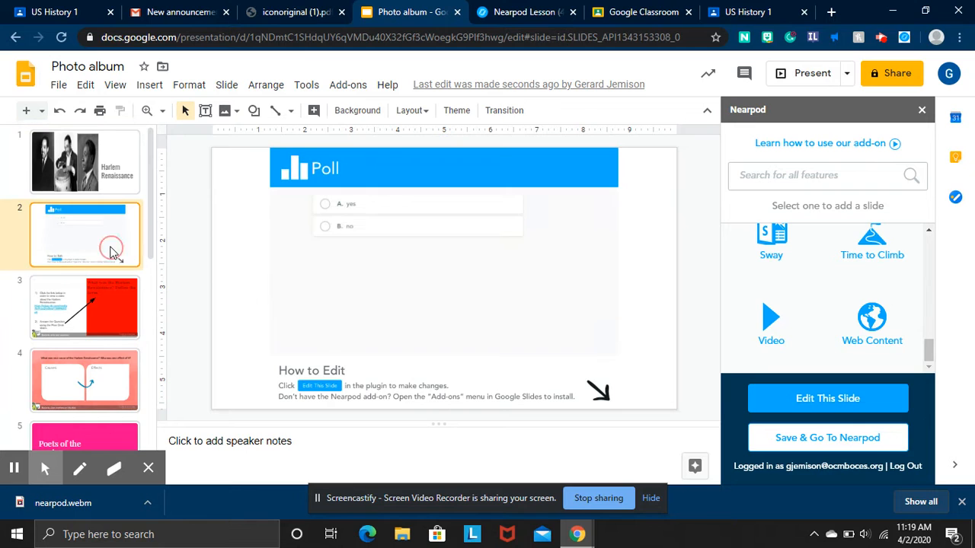
pyautogui.click(85, 320)
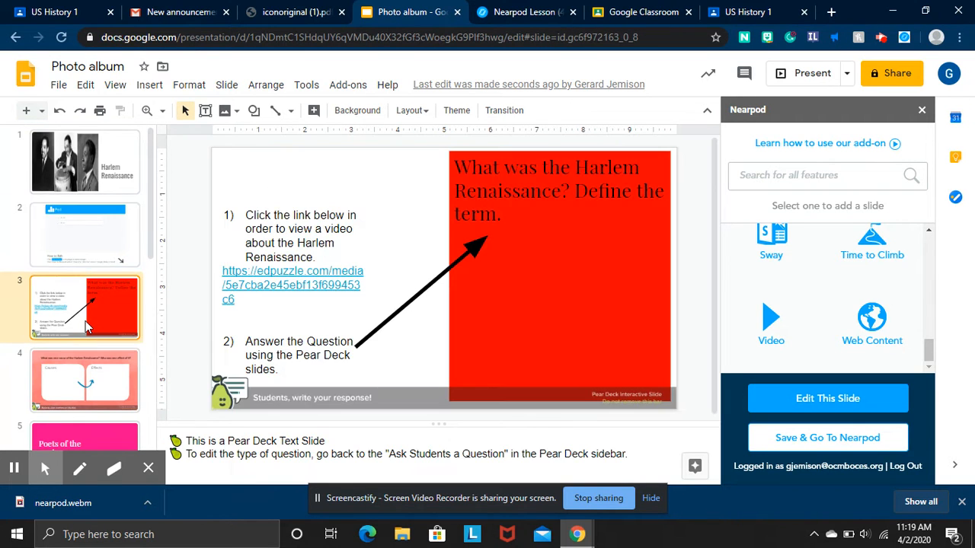
pyautogui.scroll(-5, 85, 320)
pyautogui.scroll(4, 88, 327)
pyautogui.click(90, 374)
pyautogui.scroll(3, 90, 375)
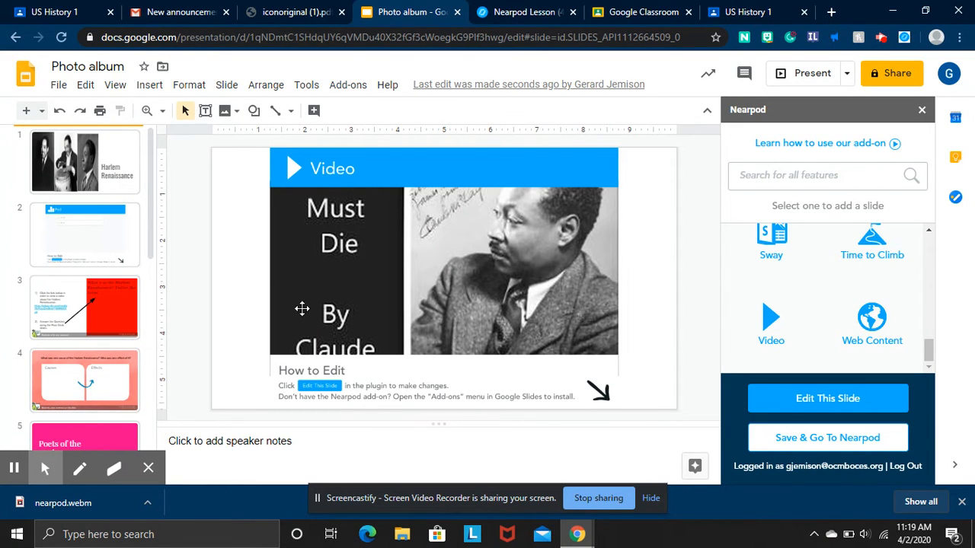
pyautogui.scroll(-6, 112, 277)
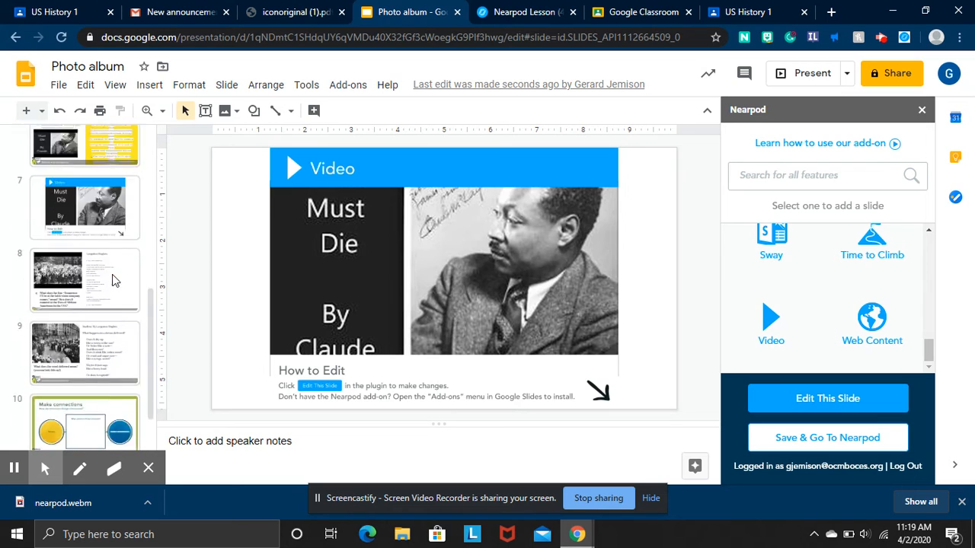
pyautogui.scroll(4, 112, 280)
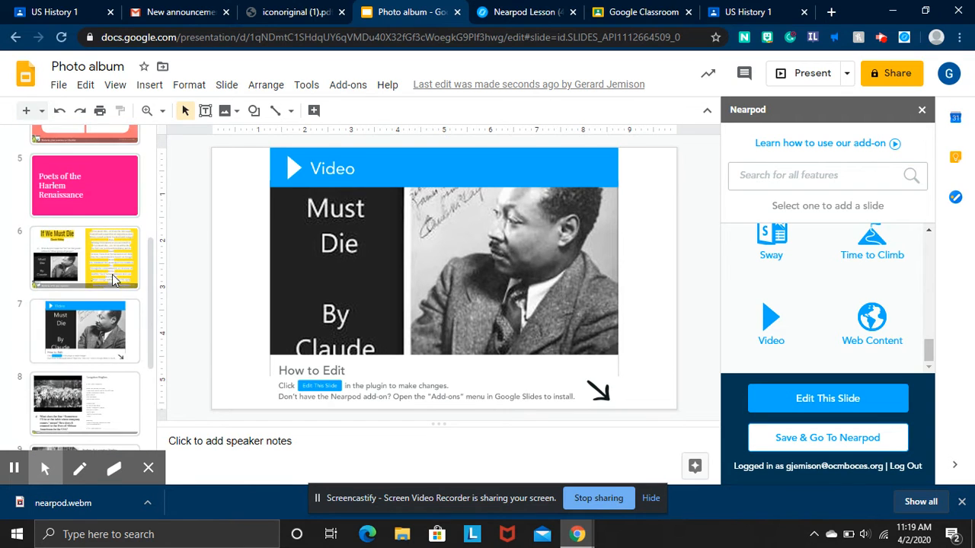
pyautogui.moveTo(95, 339); pyautogui.dragTo(106, 242)
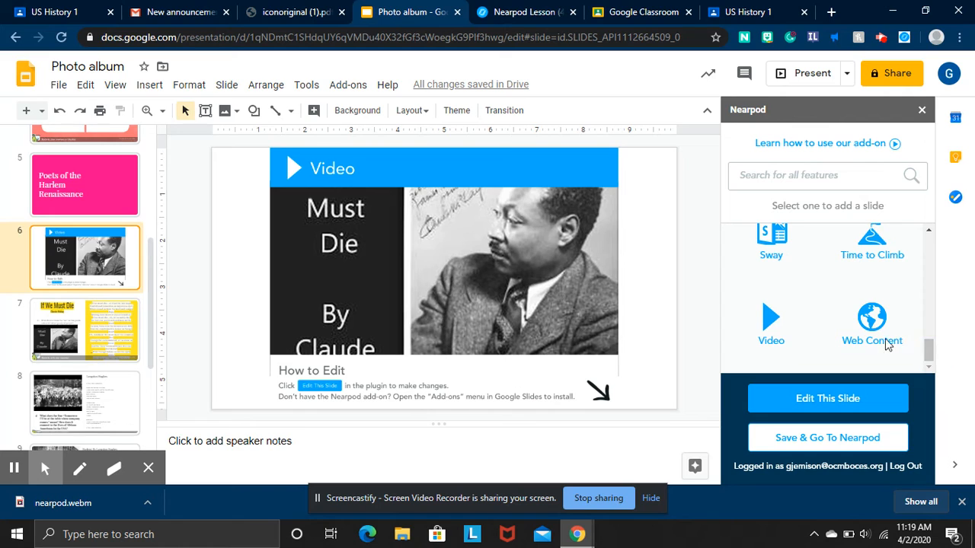
# Open a Nearpod Quiz slide and close the quiz editor without adding any questions.
pyautogui.moveTo(926, 350); pyautogui.dragTo(928, 332)
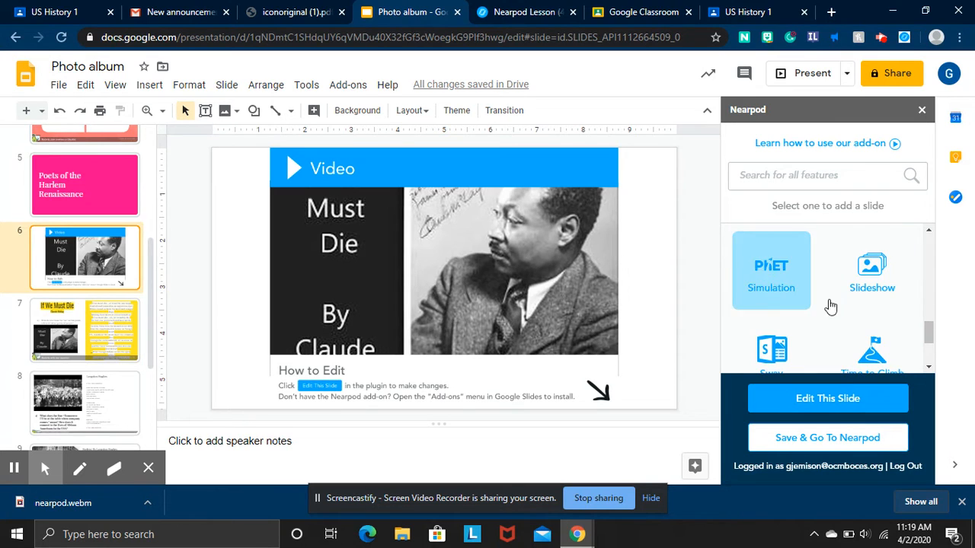
pyautogui.click(929, 341)
pyautogui.moveTo(930, 341); pyautogui.dragTo(933, 326)
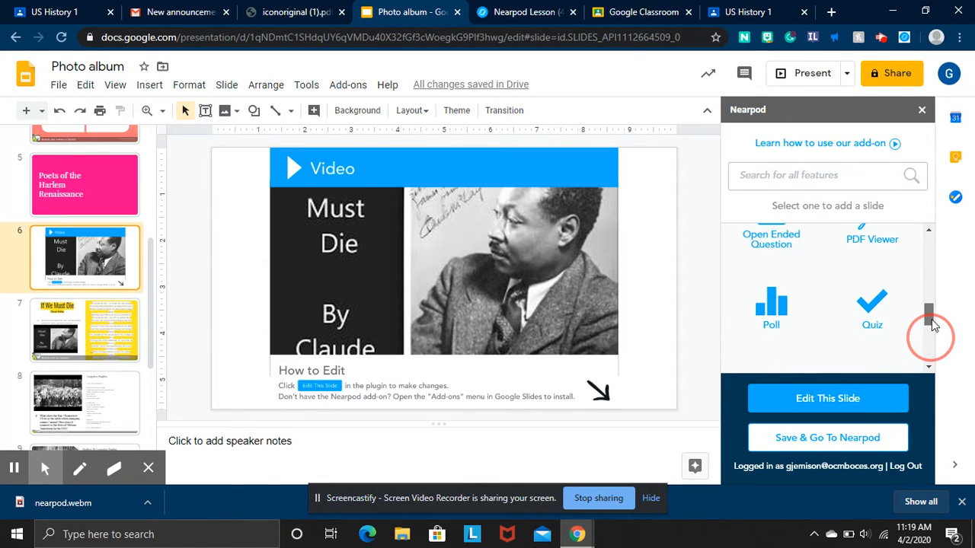
pyautogui.click(874, 309)
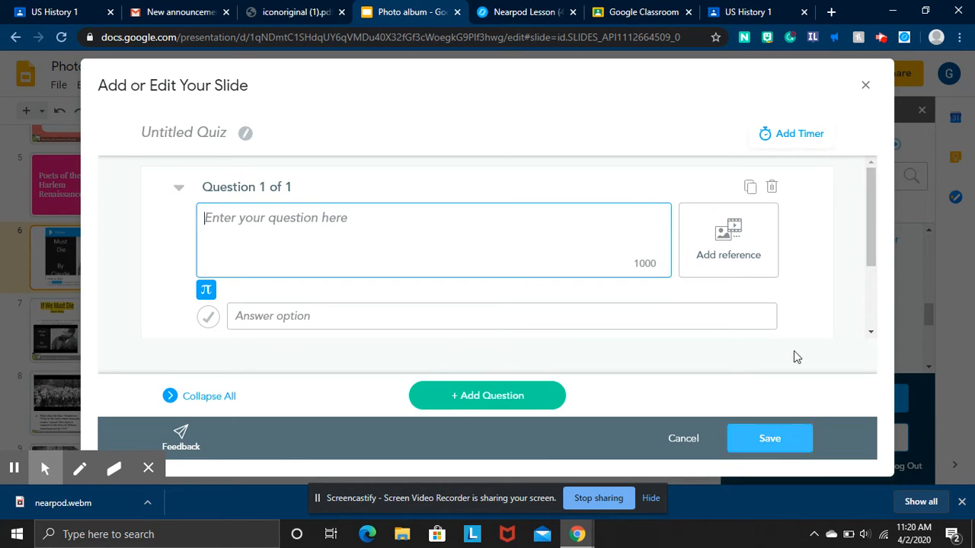
pyautogui.click(868, 91)
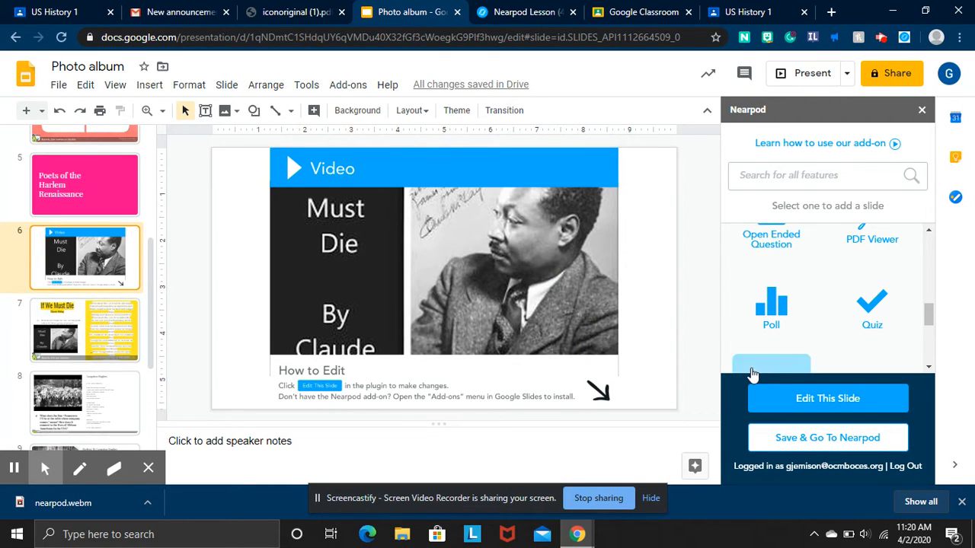
# Review the PDF Viewer upload options and close them without uploading a file.
pyautogui.scroll(1, 864, 301)
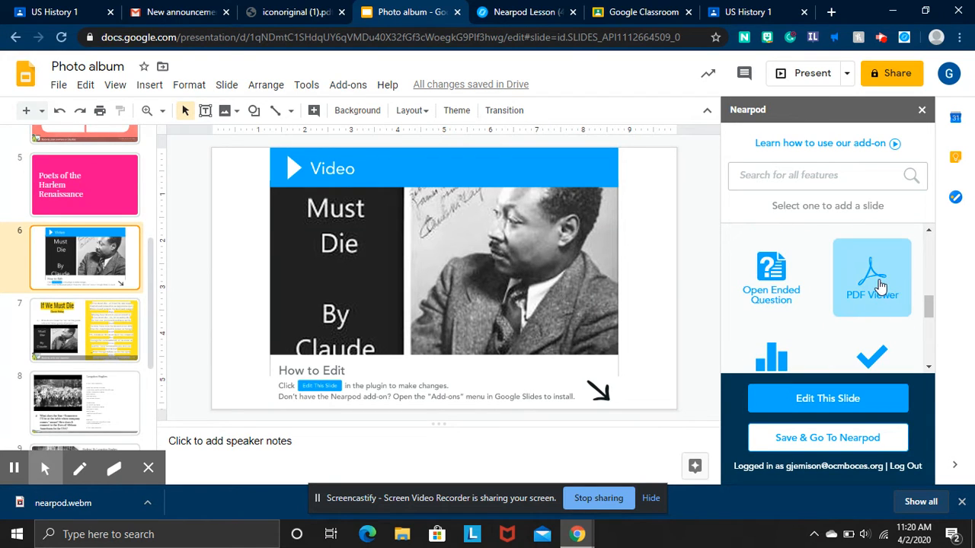
pyautogui.click(855, 293)
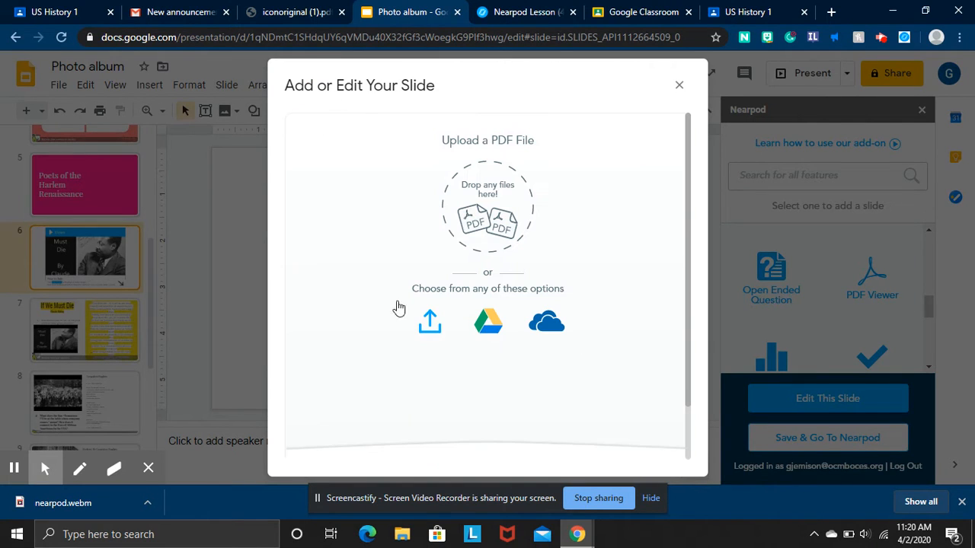
pyautogui.scroll(-3, 681, 290)
pyautogui.scroll(3, 685, 287)
pyautogui.click(678, 85)
# Add a PhET Simulation slide using Science: High School's Beer's Law Lab: Concentration.
pyautogui.scroll(3, 865, 281)
pyautogui.scroll(-1, 866, 282)
pyautogui.scroll(3, 866, 282)
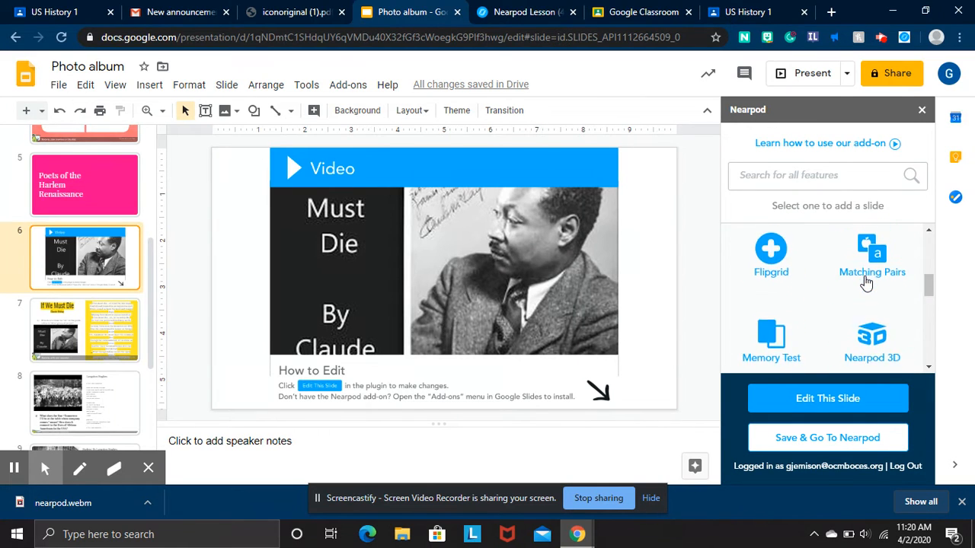
pyautogui.scroll(2, 865, 282)
pyautogui.scroll(-5, 865, 282)
pyautogui.scroll(-2, 865, 281)
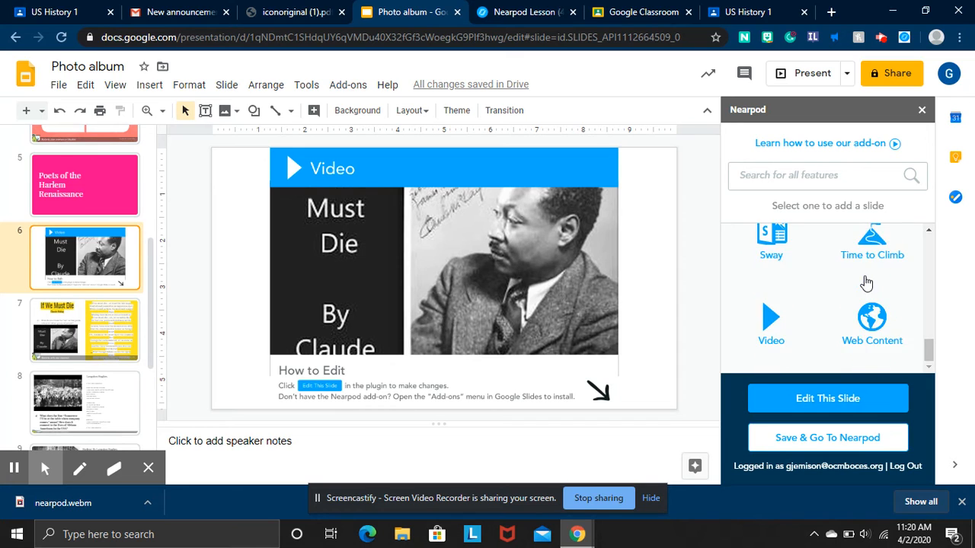
pyautogui.scroll(3, 866, 283)
pyautogui.scroll(-1, 868, 335)
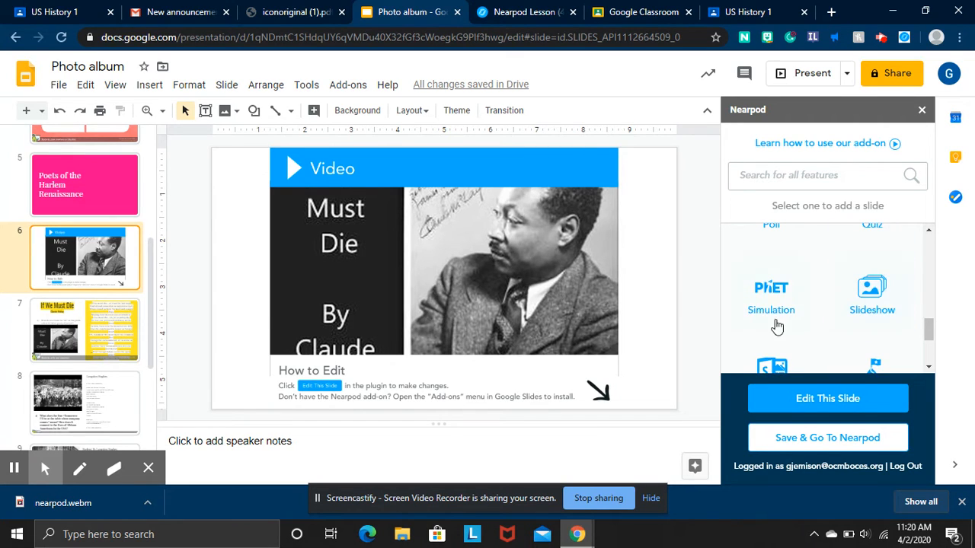
pyautogui.click(777, 324)
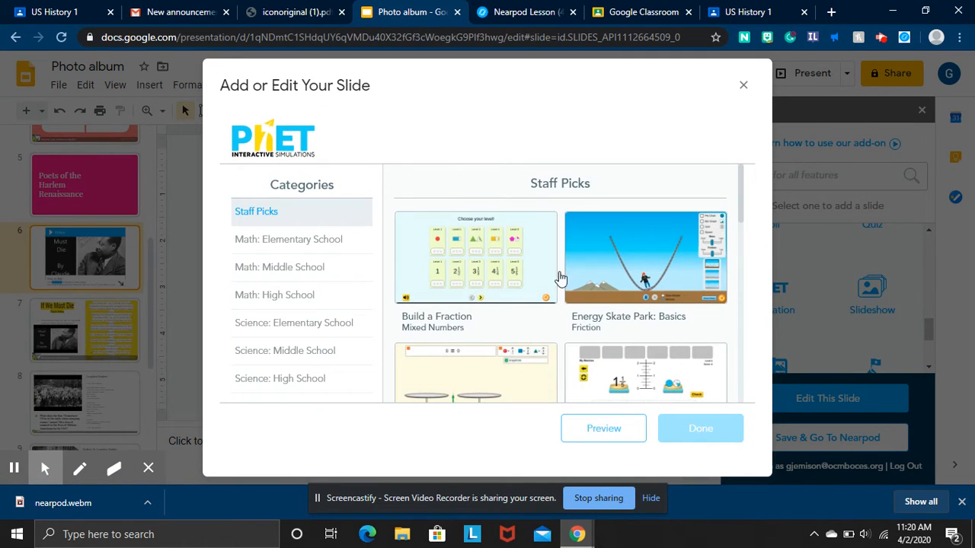
pyautogui.click(296, 350)
pyautogui.click(288, 378)
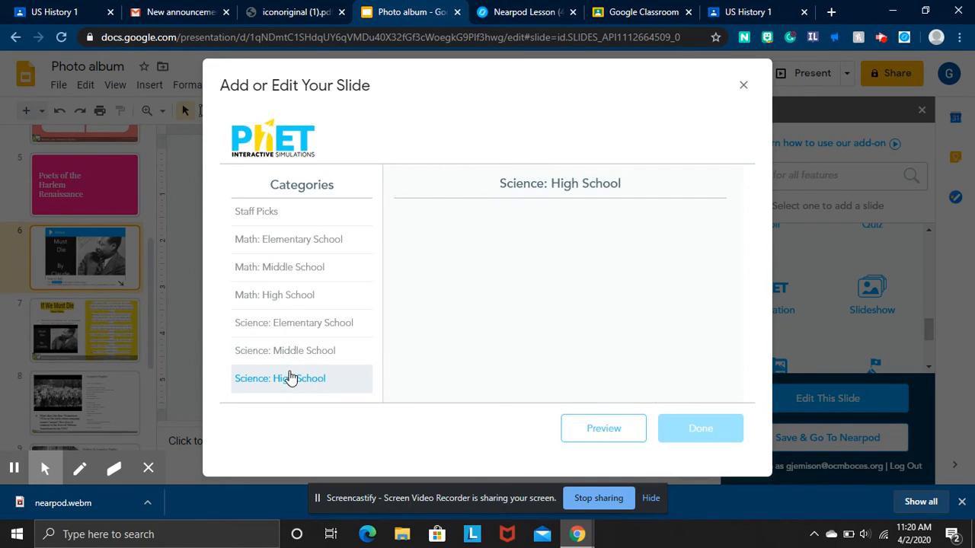
pyautogui.scroll(-4, 591, 293)
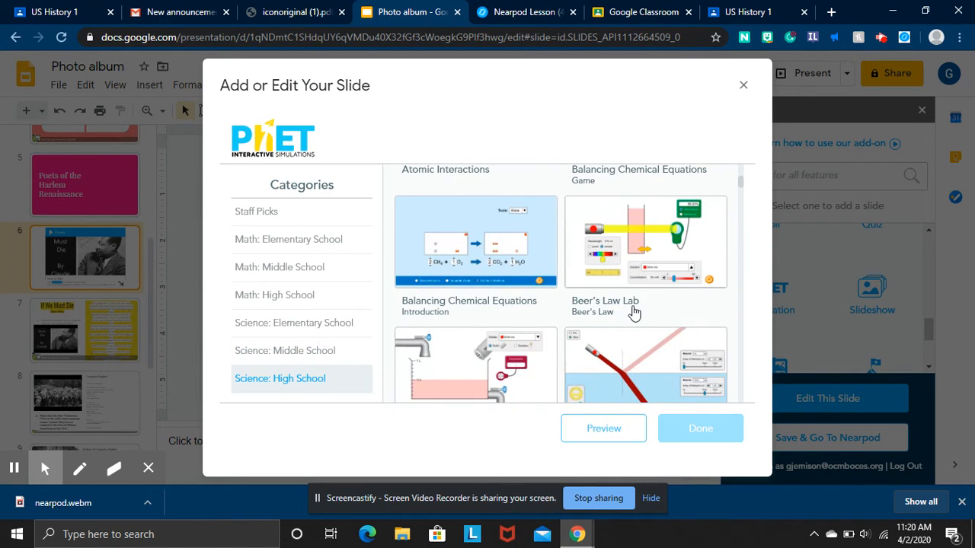
pyautogui.scroll(-1, 631, 304)
pyautogui.click(512, 286)
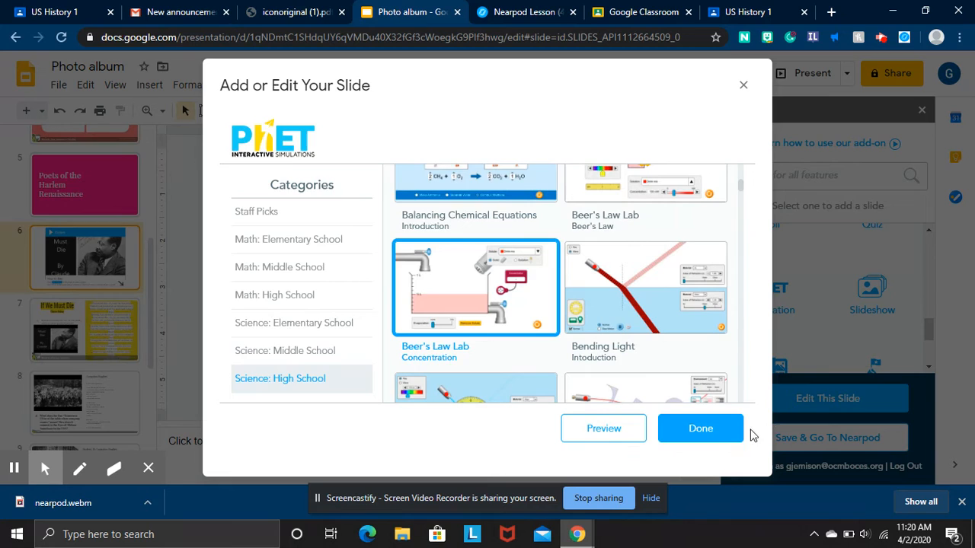
pyautogui.click(714, 429)
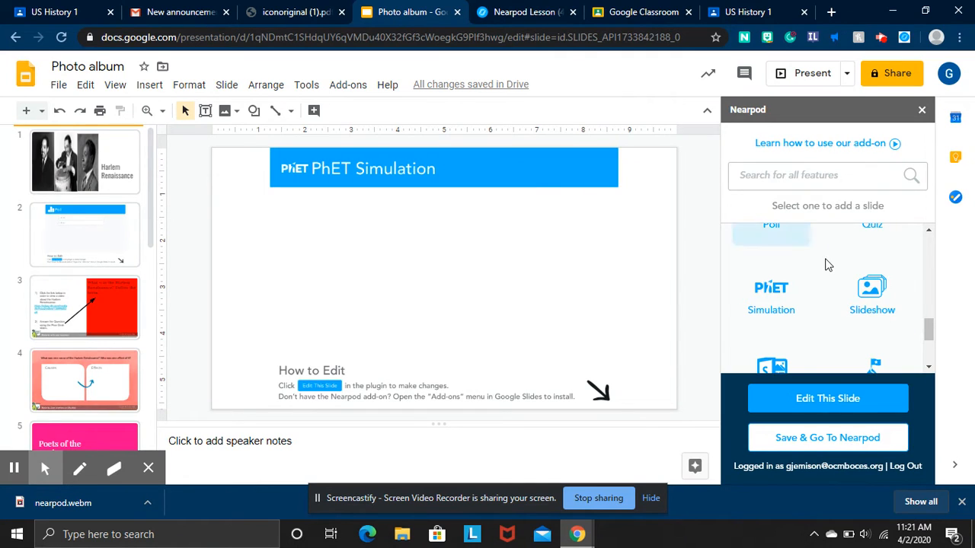
# Insert a Field Trip slide by searching 'egypt' and choosing The Giza Pyramids, Egypt.
pyautogui.scroll(-1, 829, 265)
pyautogui.scroll(2, 830, 266)
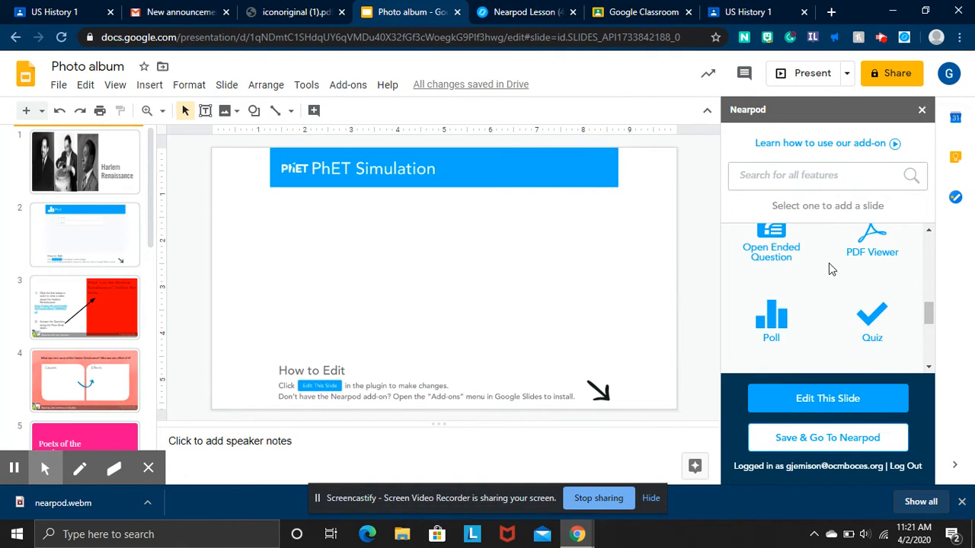
pyautogui.scroll(4, 828, 263)
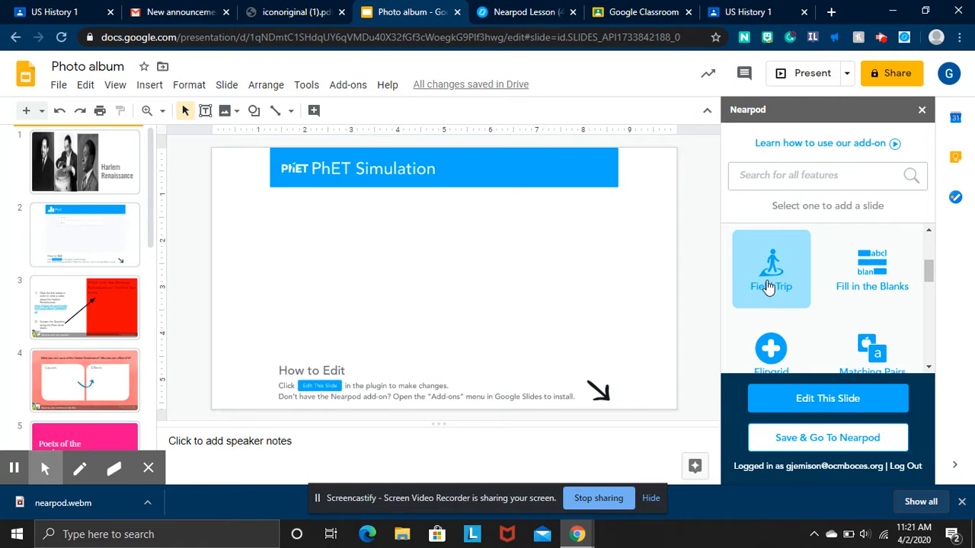
pyautogui.click(769, 286)
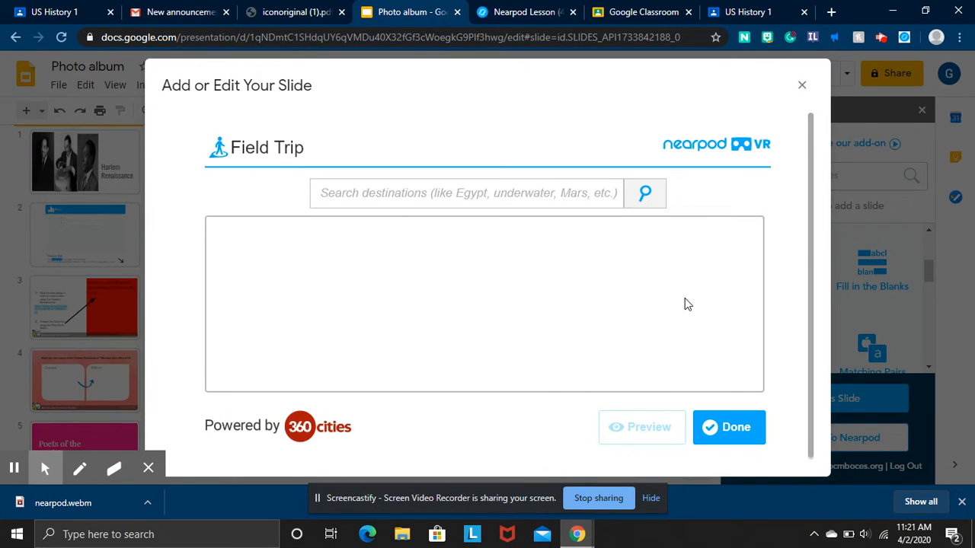
pyautogui.click(598, 199)
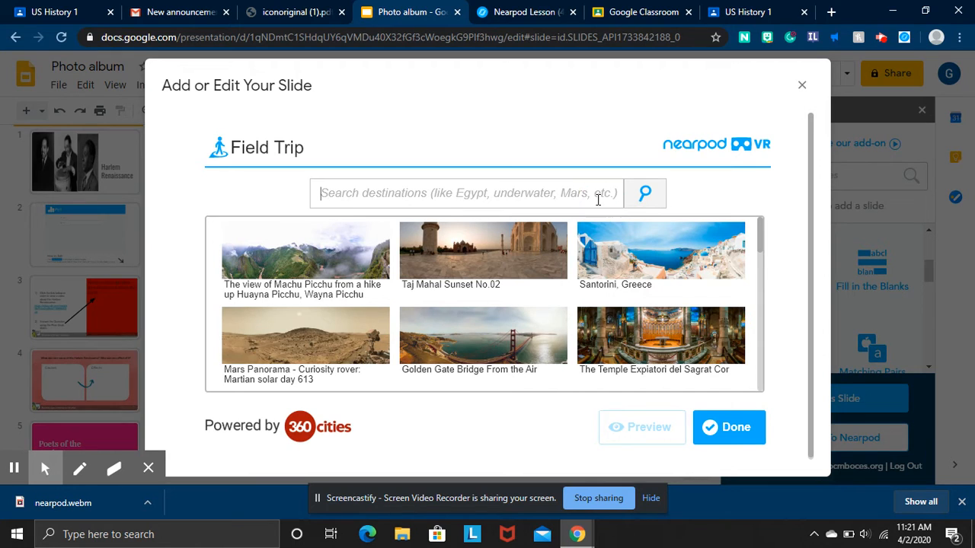
pyautogui.write('egypt')
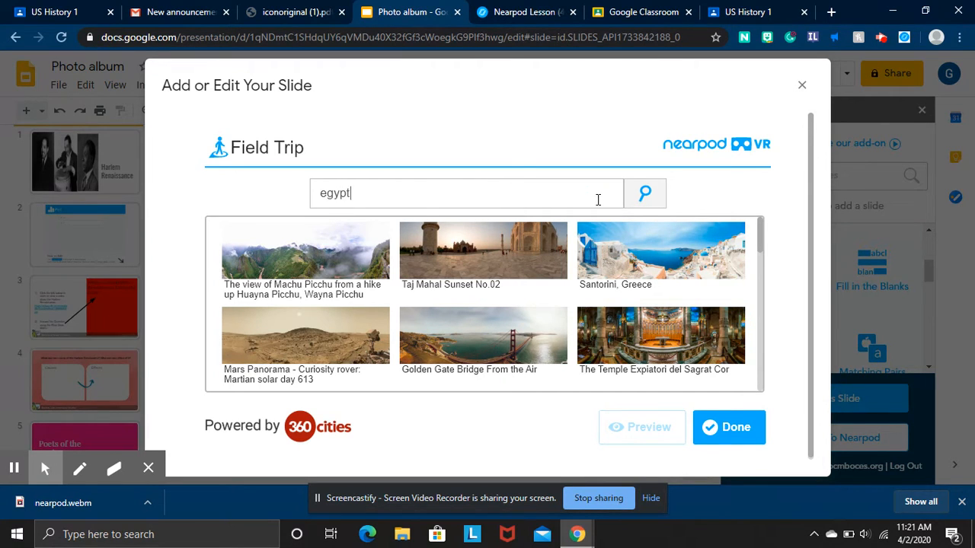
pyautogui.press('Return')
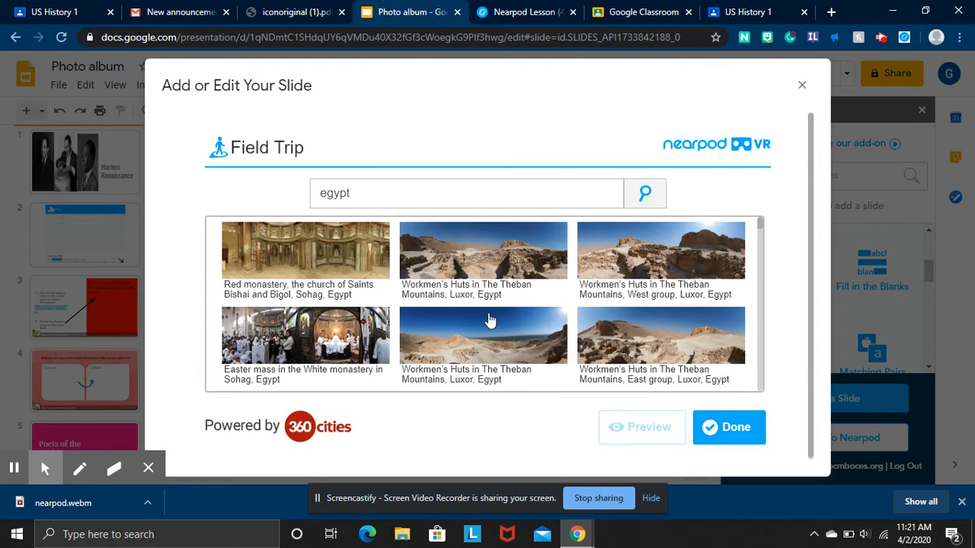
pyautogui.scroll(-3, 509, 305)
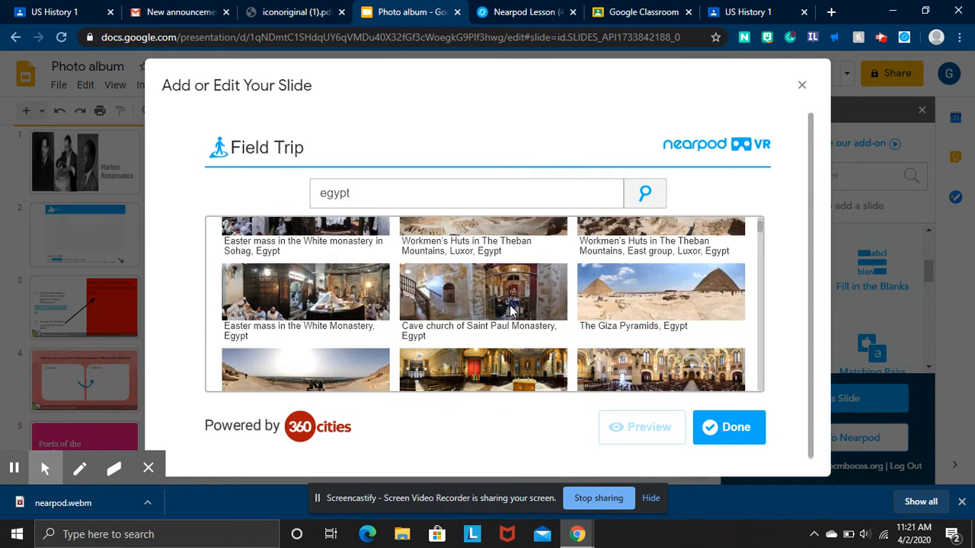
pyautogui.click(692, 230)
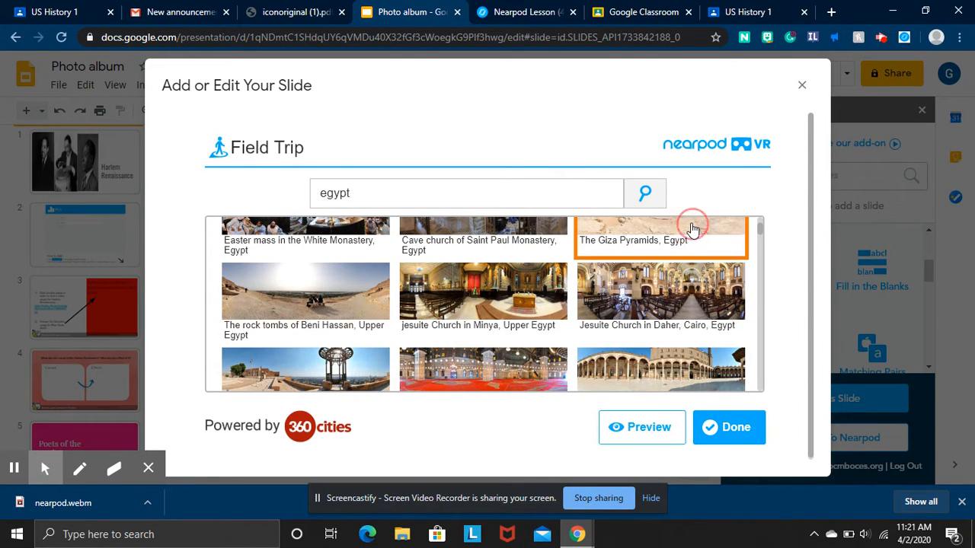
pyautogui.click(724, 424)
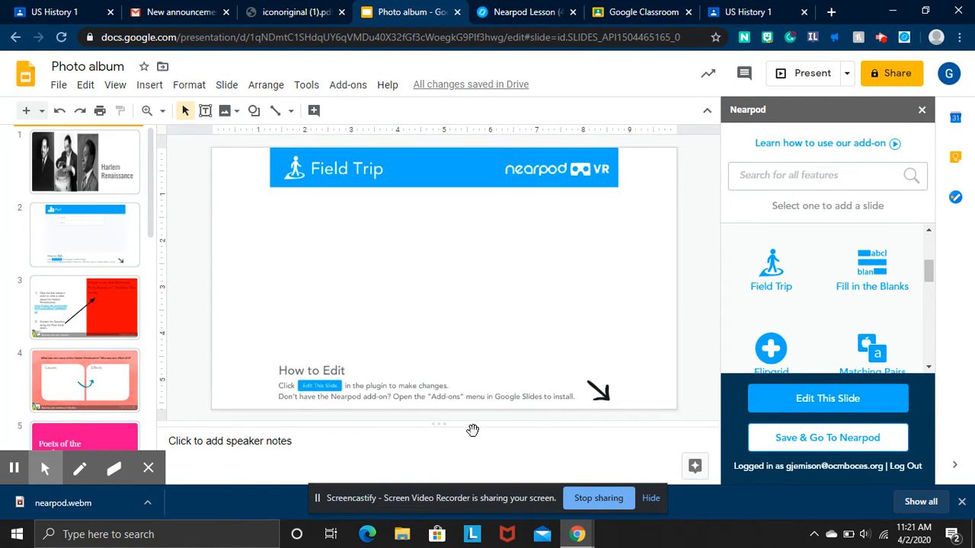
# Send the Harlem Renaissance Photo album lesson to Nearpod with Save & Go To Nearpod, opening My Library.
pyautogui.scroll(-1, 810, 310)
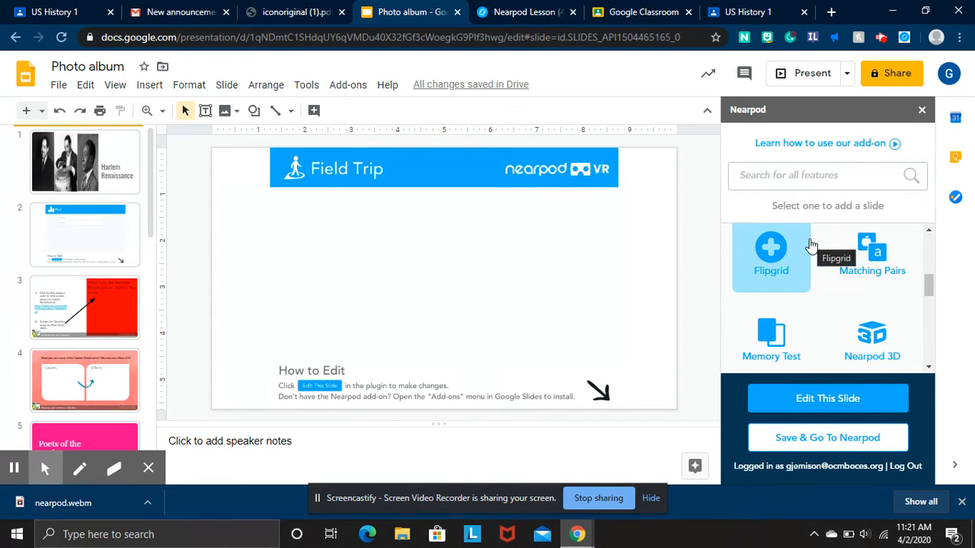
pyautogui.scroll(-1, 891, 280)
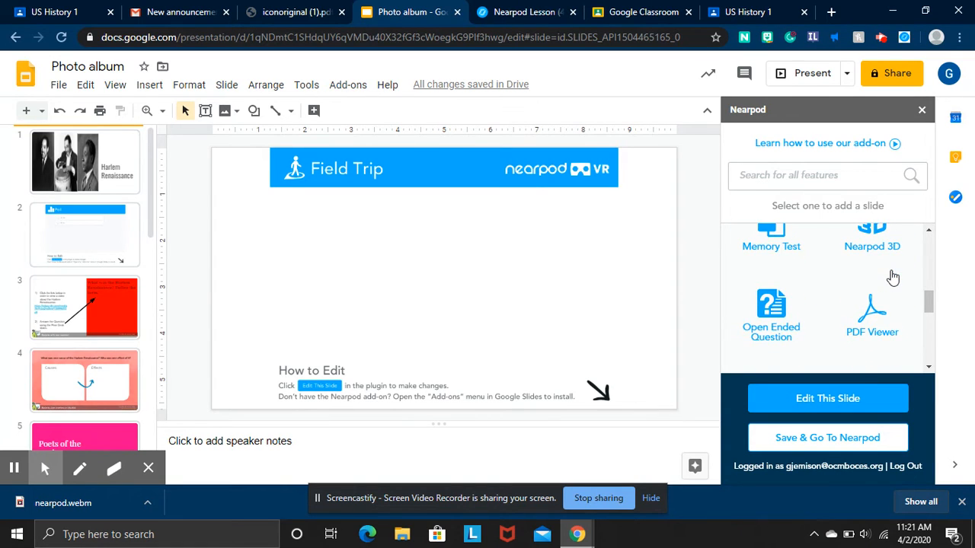
pyautogui.scroll(-2, 807, 335)
pyautogui.scroll(-1, 807, 335)
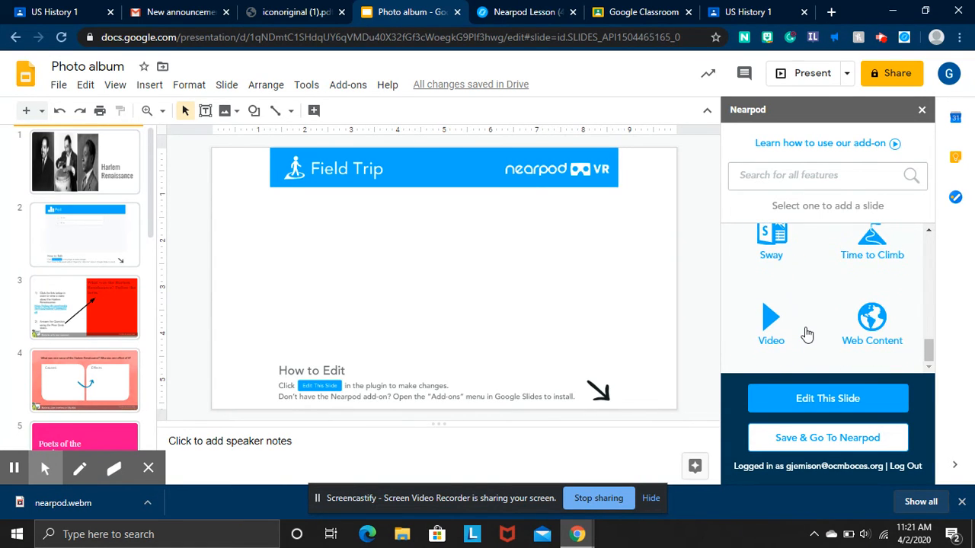
pyautogui.scroll(5, 807, 335)
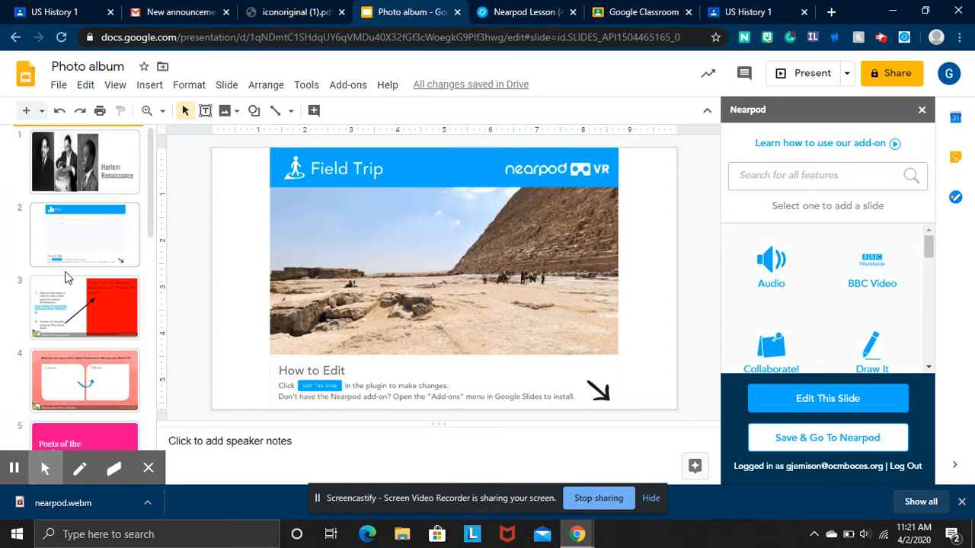
pyautogui.scroll(-1, 72, 274)
pyautogui.scroll(-5, 72, 274)
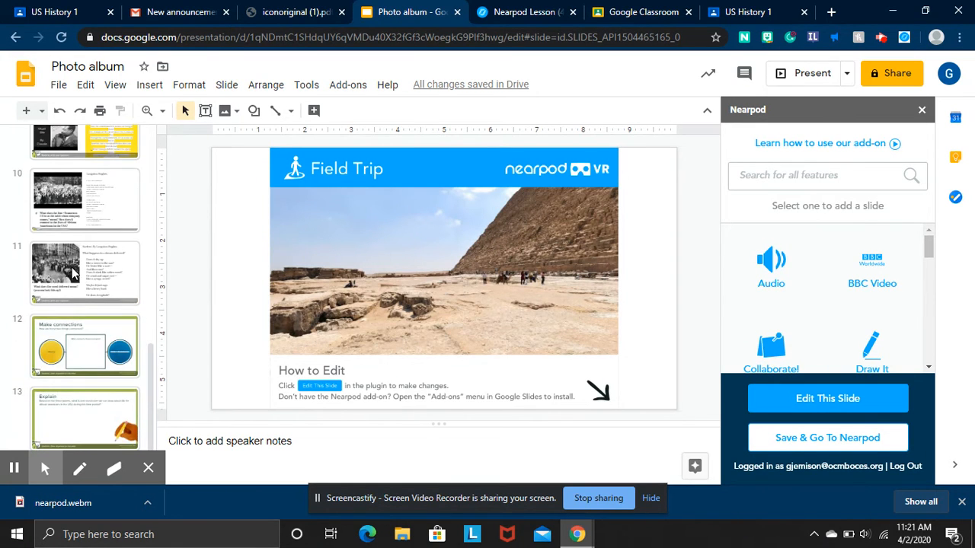
pyautogui.scroll(6, 73, 274)
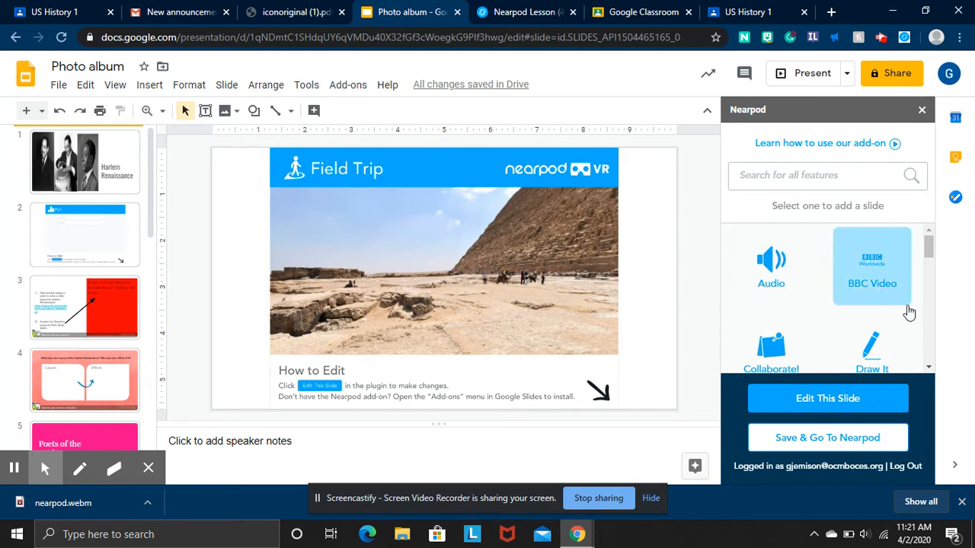
pyautogui.scroll(-2, 841, 340)
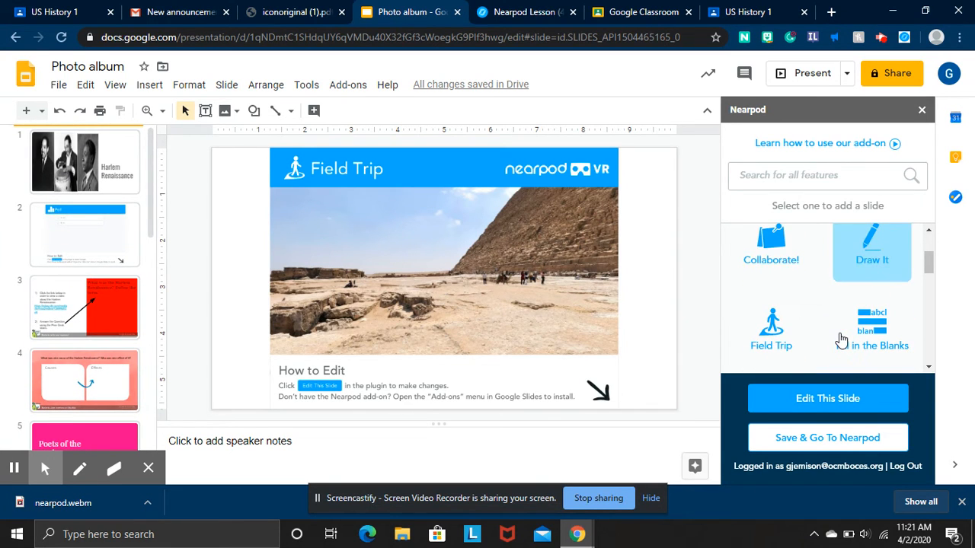
pyautogui.click(845, 448)
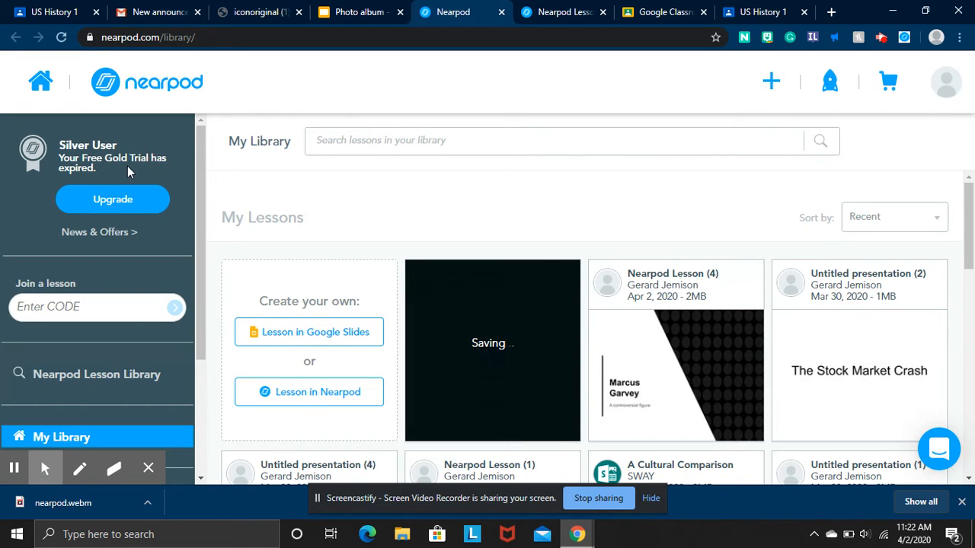
# Wait in My Library until the saving tile becomes the Photo album lesson with its Poll cover.
pyautogui.scroll(-2, 432, 287)
pyautogui.scroll(2, 431, 285)
pyautogui.moveTo(668, 338)
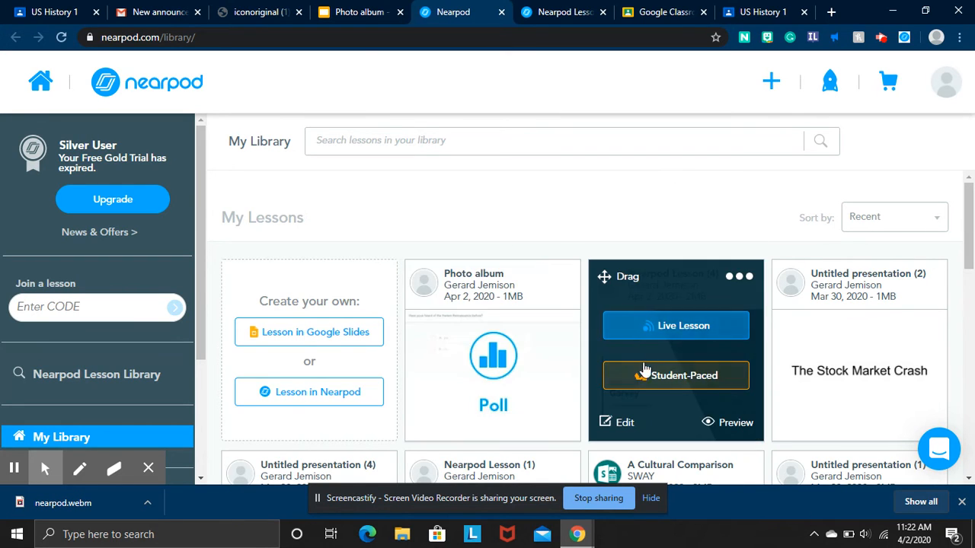
pyautogui.moveTo(496, 342)
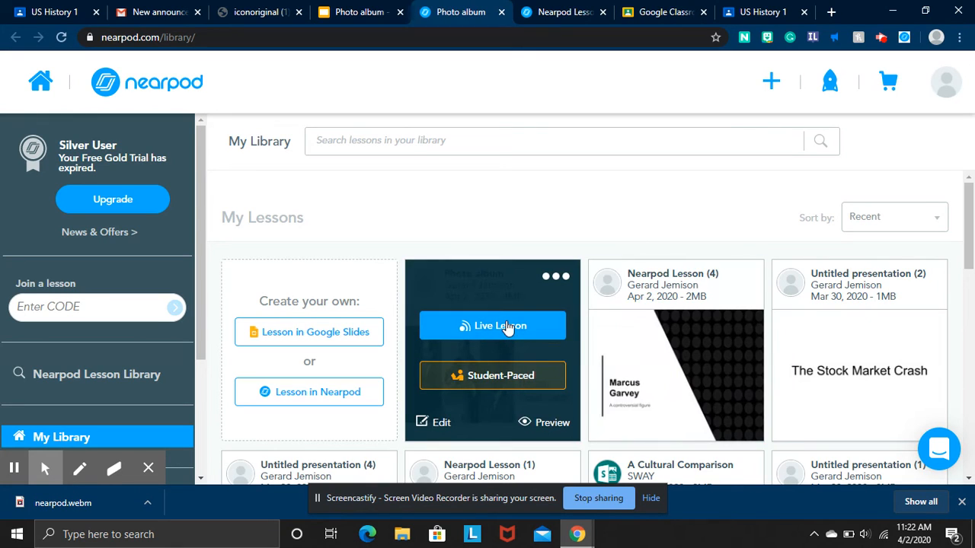
# Launch Photo album as a student-paced session, postpone the Zoom update, and close the join-code dialog.
pyautogui.click(507, 377)
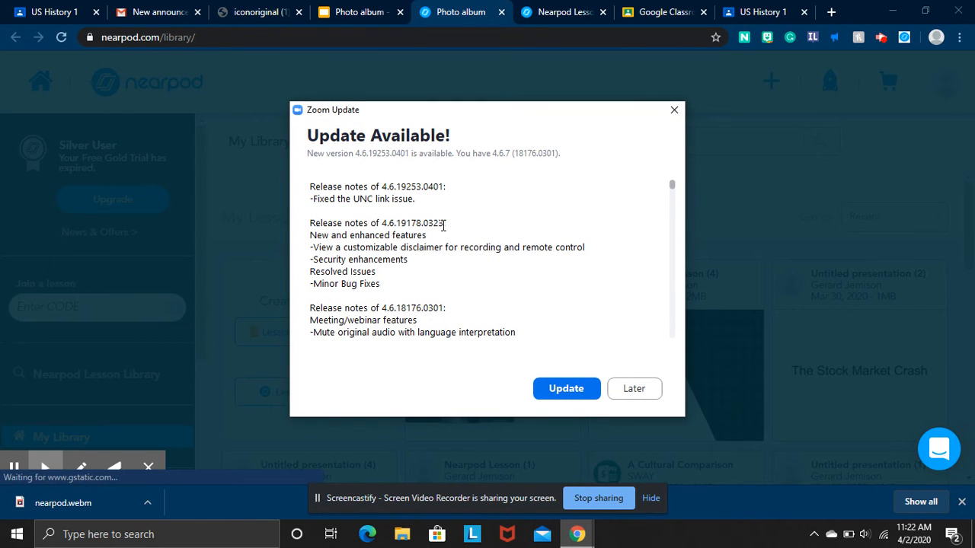
pyautogui.scroll(-5, 443, 225)
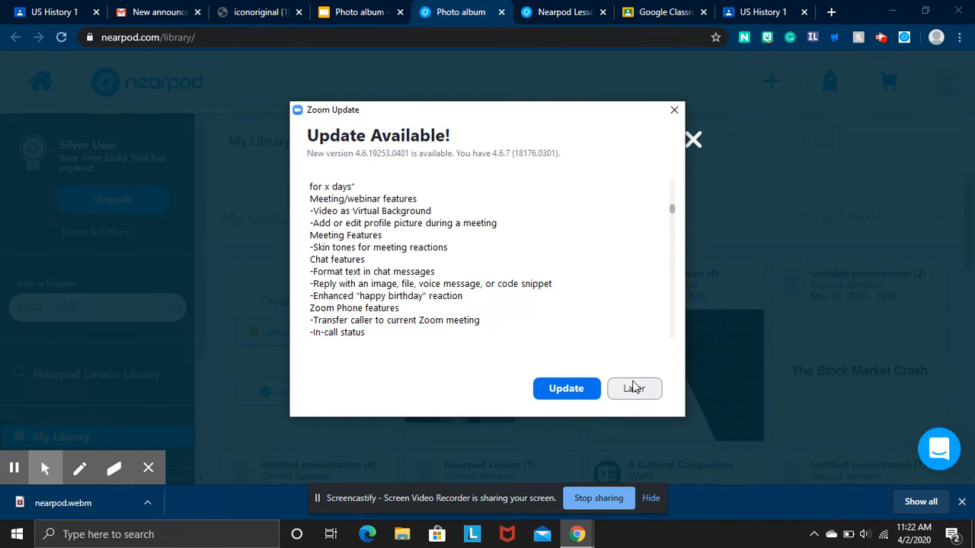
pyautogui.click(640, 391)
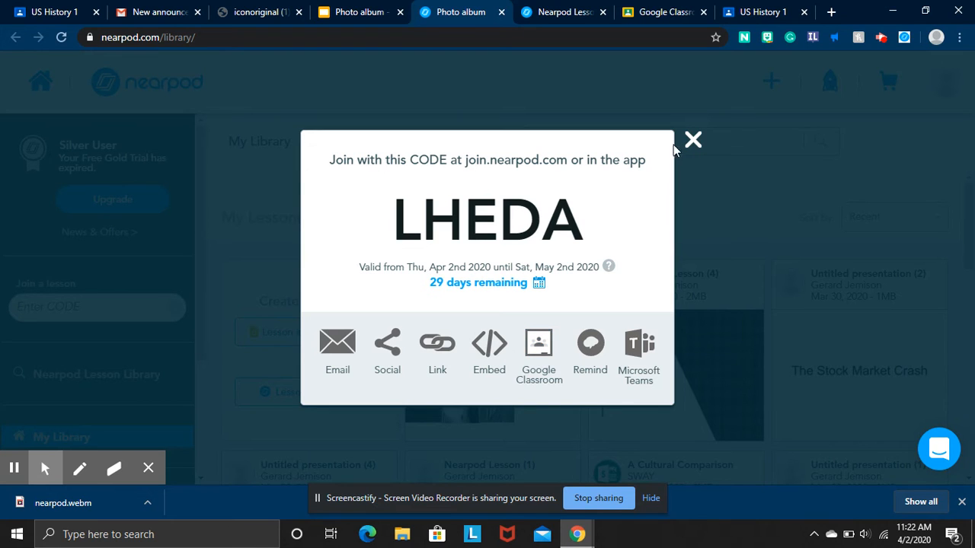
pyautogui.click(693, 141)
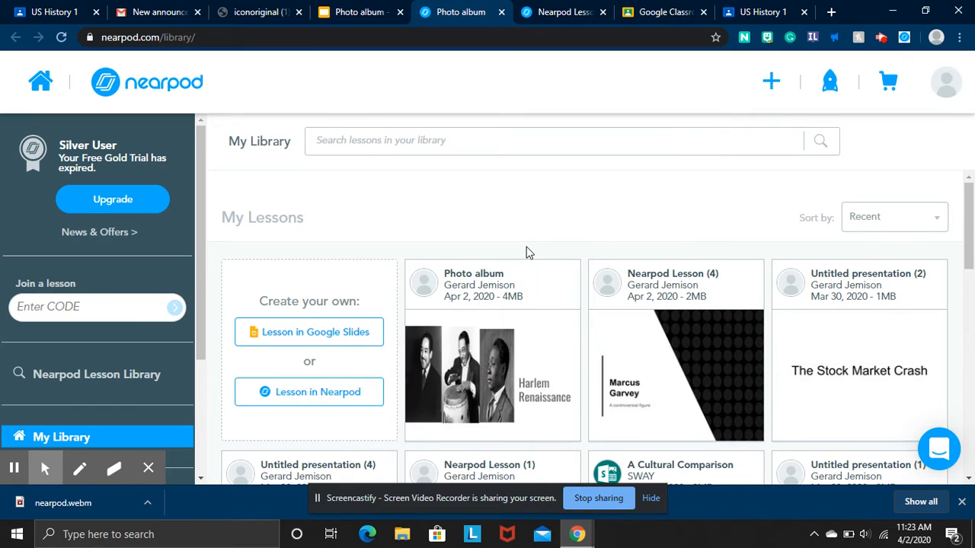
pyautogui.moveTo(518, 318)
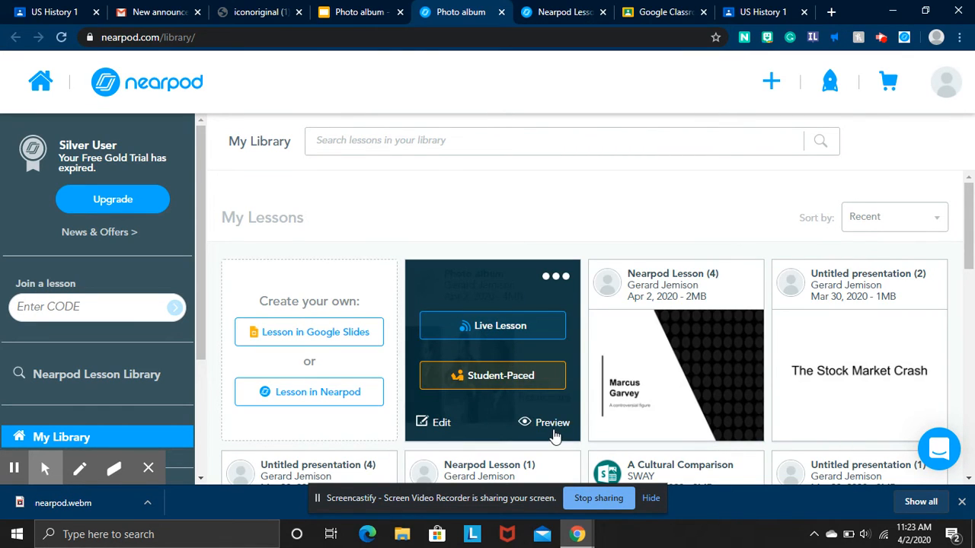
# Preview the Photo album lesson full screen and answer the poll with 'no' (B).
pyautogui.click(553, 431)
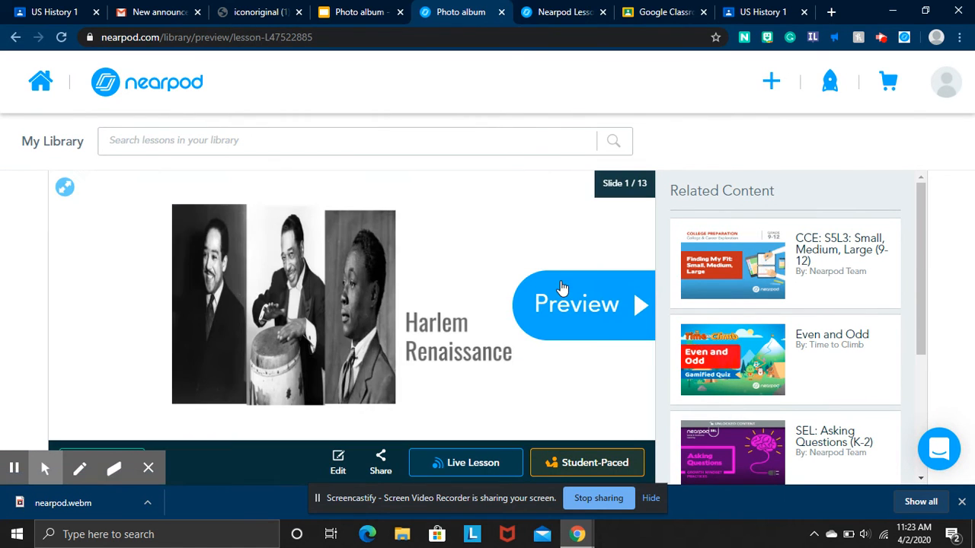
pyautogui.click(65, 188)
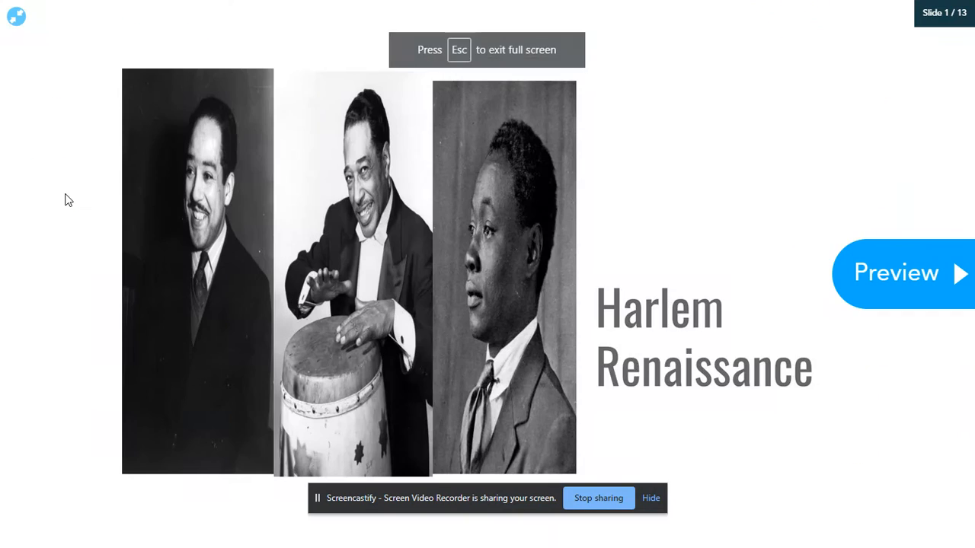
pyautogui.click(932, 296)
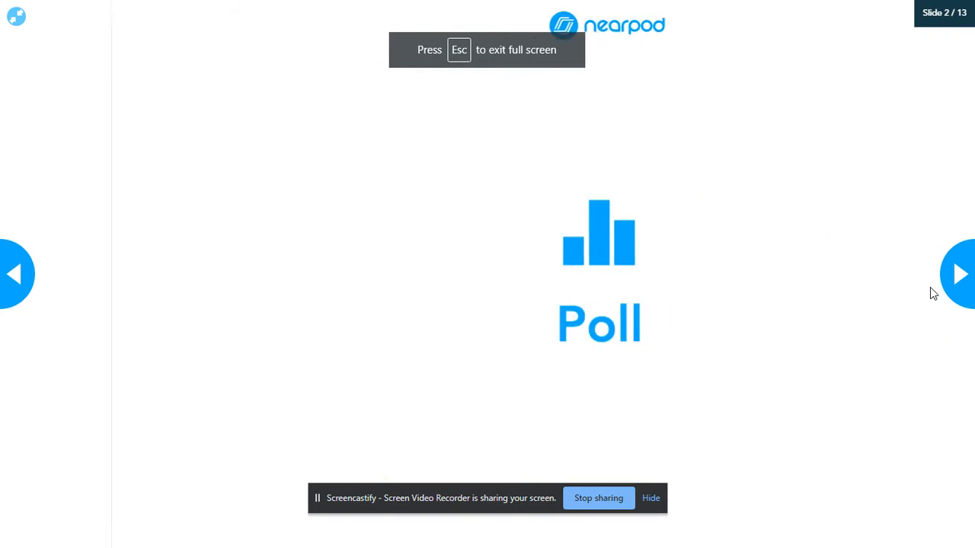
pyautogui.click(960, 274)
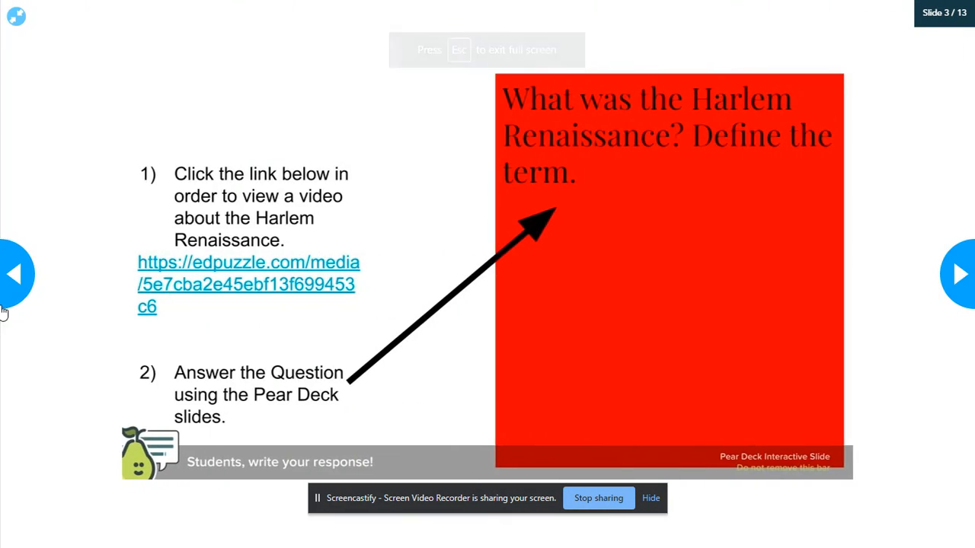
pyautogui.click(26, 279)
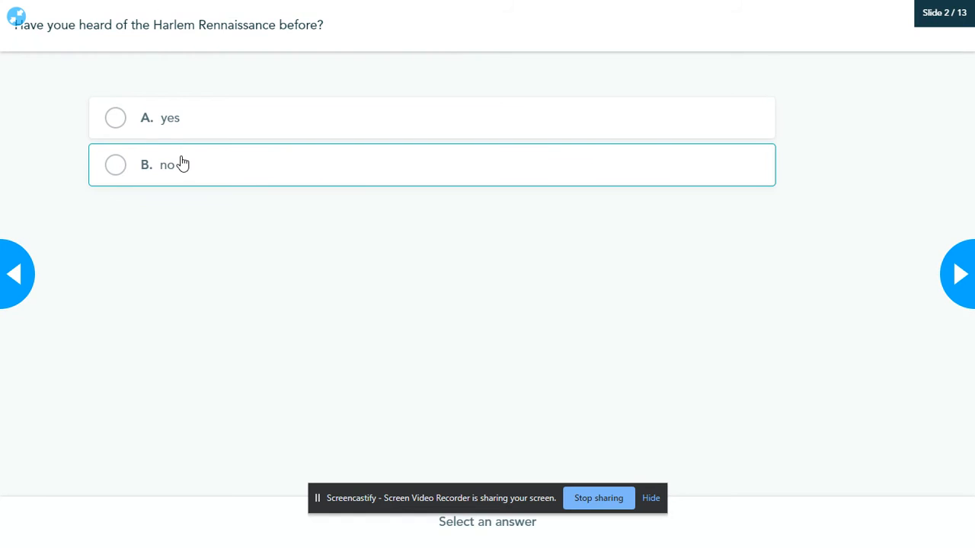
pyautogui.click(182, 164)
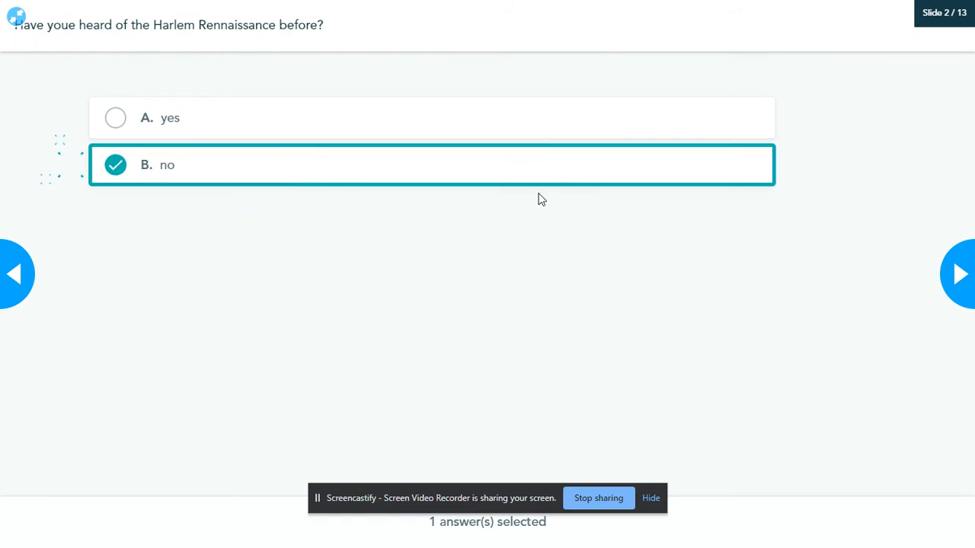
# Page forward through the slides to the Beer's Law Lab simulation on slide 7.
pyautogui.click(955, 278)
pyautogui.click(956, 282)
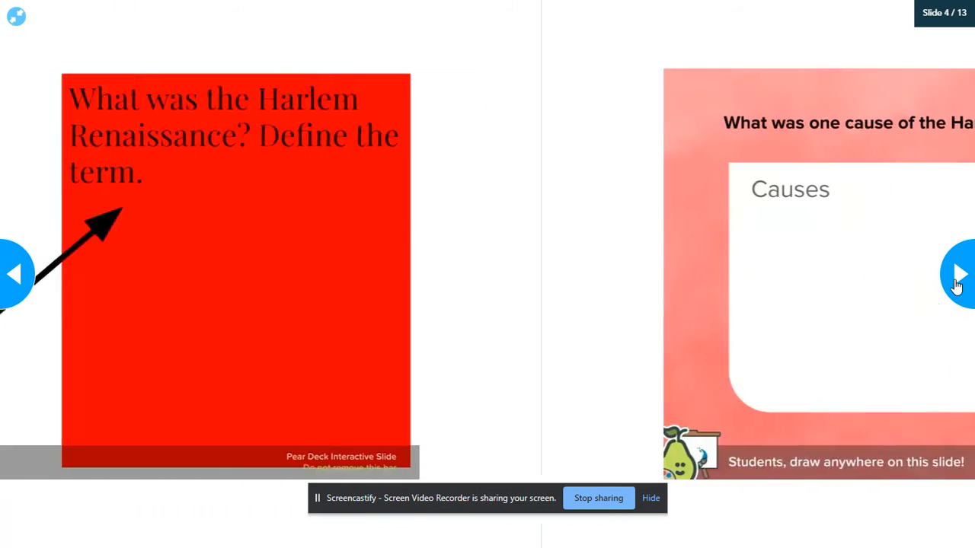
pyautogui.click(956, 282)
pyautogui.click(957, 282)
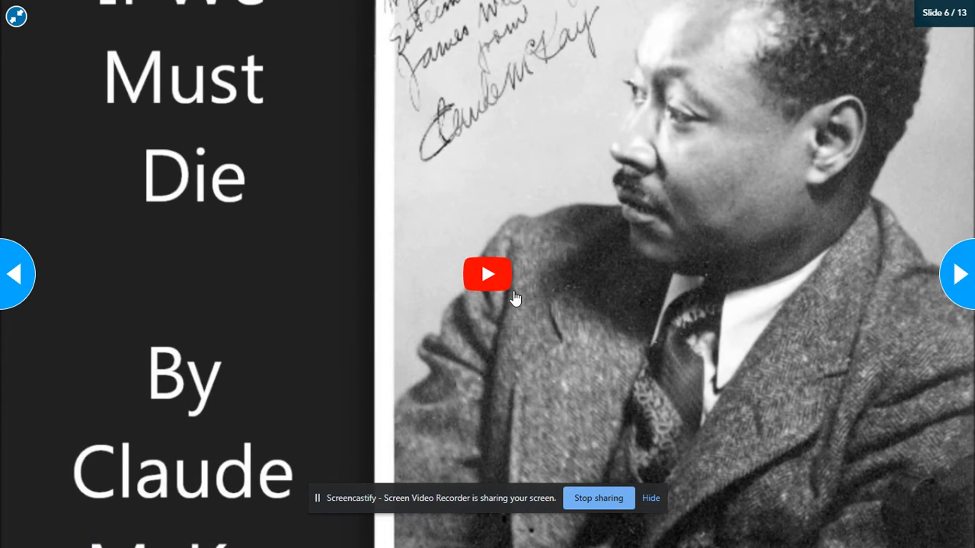
pyautogui.click(956, 280)
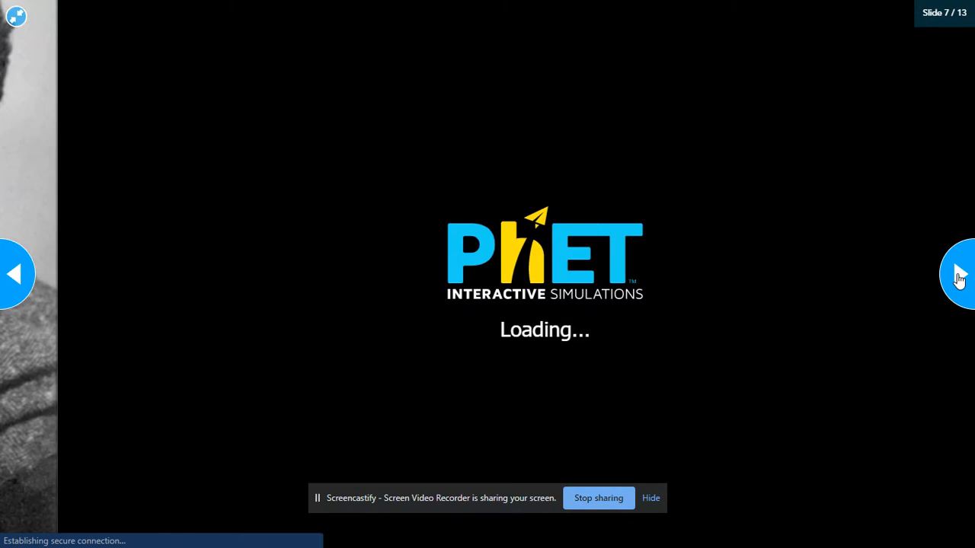
pyautogui.click(958, 278)
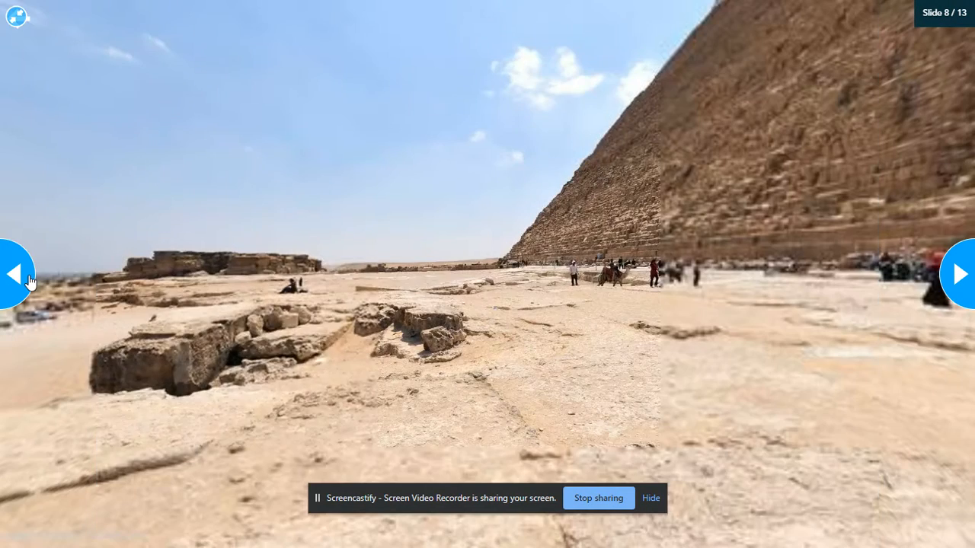
pyautogui.click(23, 280)
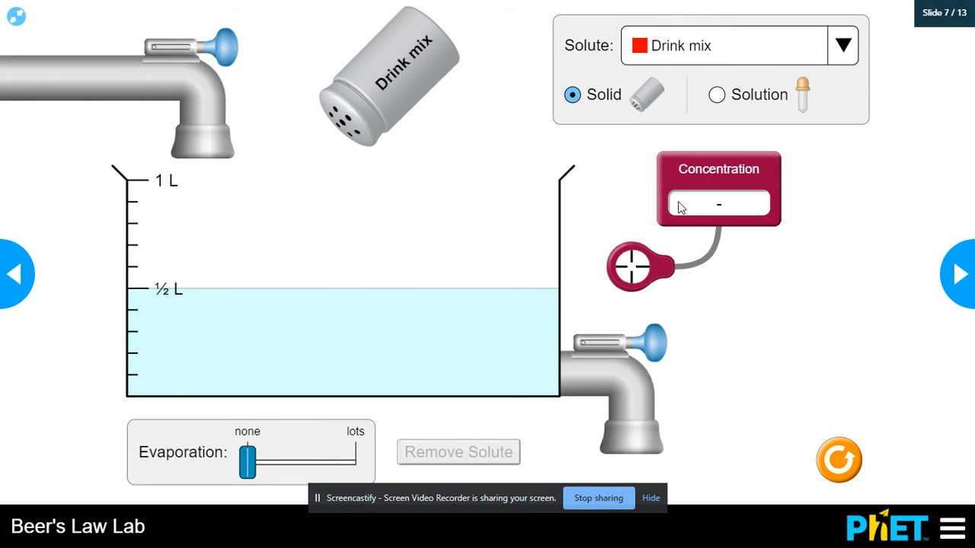
# Set the Beer's Law Lab solute to Cobalt(II) nitrate, evaporate lots of water, then go to the Giza panorama.
pyautogui.click(769, 58)
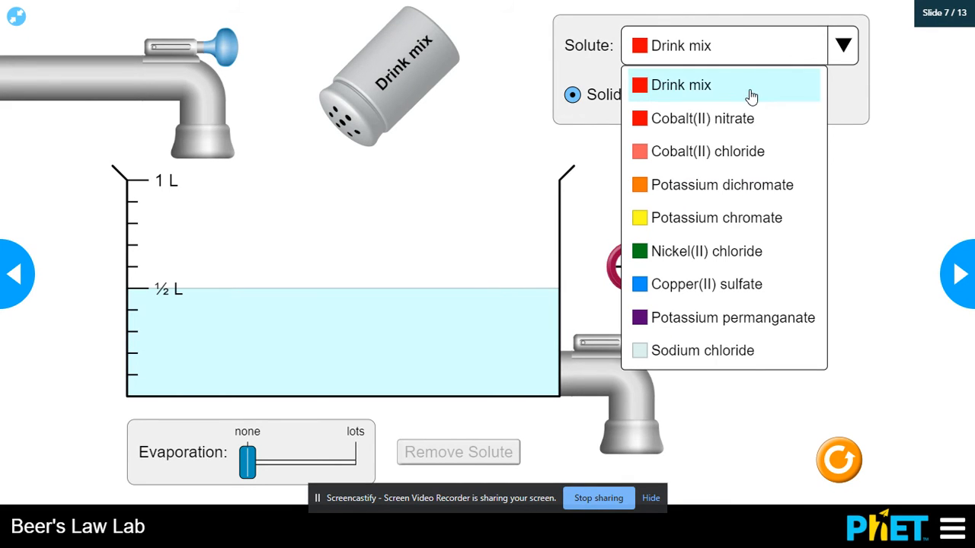
pyautogui.click(751, 122)
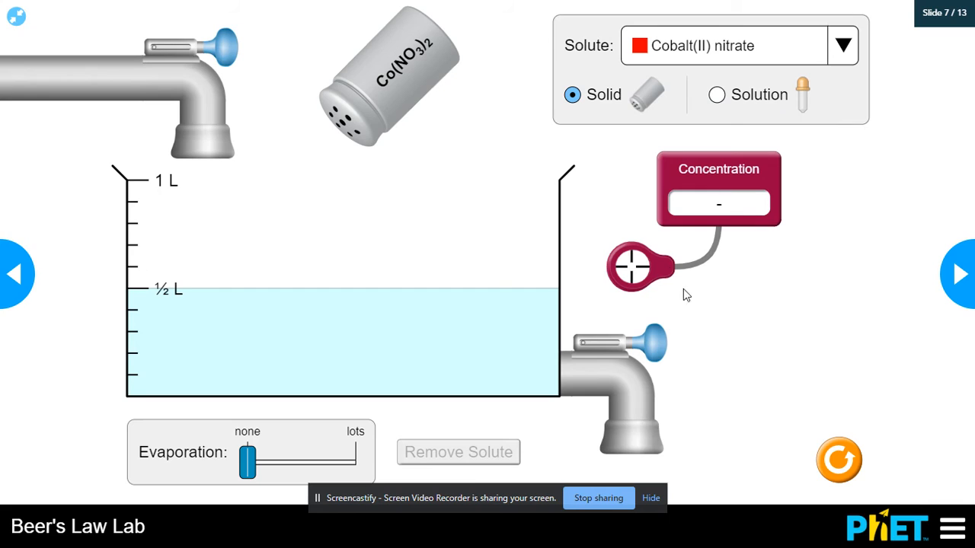
pyautogui.moveTo(287, 470); pyautogui.dragTo(315, 470)
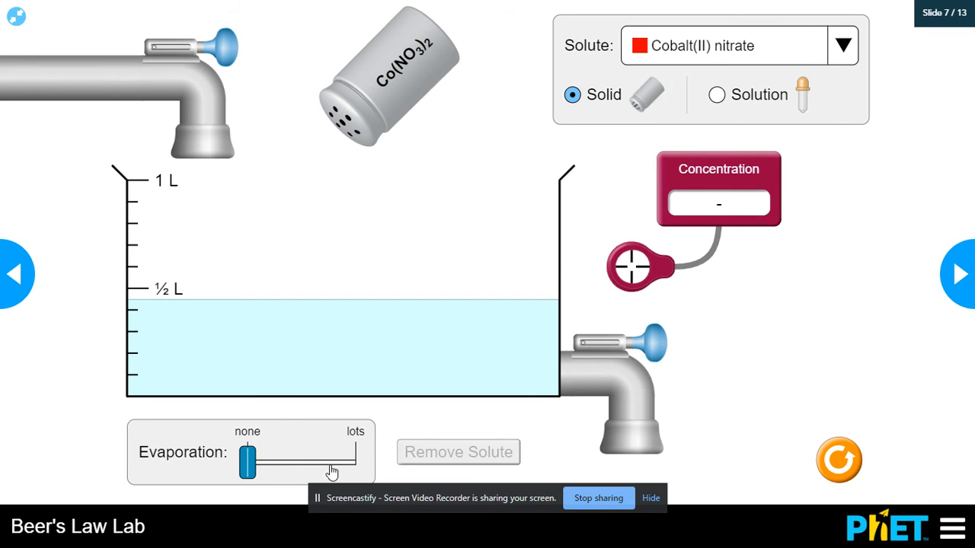
pyautogui.moveTo(251, 467); pyautogui.dragTo(220, 475)
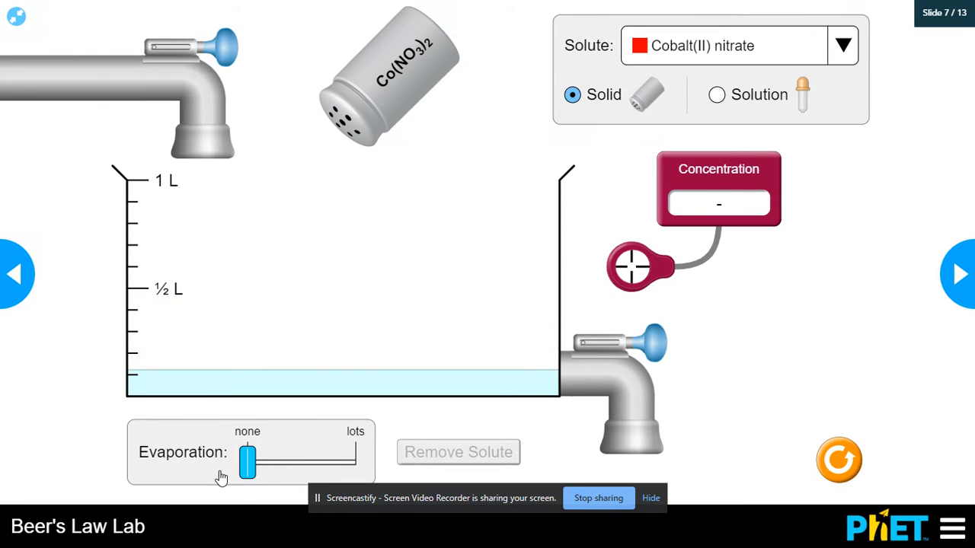
pyautogui.click(953, 278)
pyautogui.moveTo(620, 286); pyautogui.dragTo(258, 392)
# Turn the Giza panorama toward the Great Pyramid, advance to Langston Hughes slide 10, and exit full screen.
pyautogui.moveTo(554, 395); pyautogui.dragTo(246, 282)
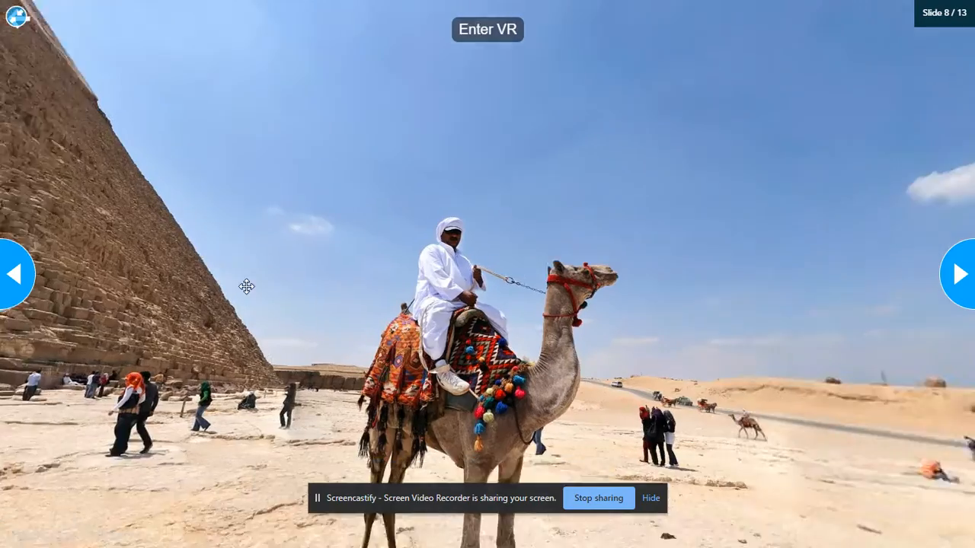
pyautogui.moveTo(692, 342); pyautogui.dragTo(400, 359)
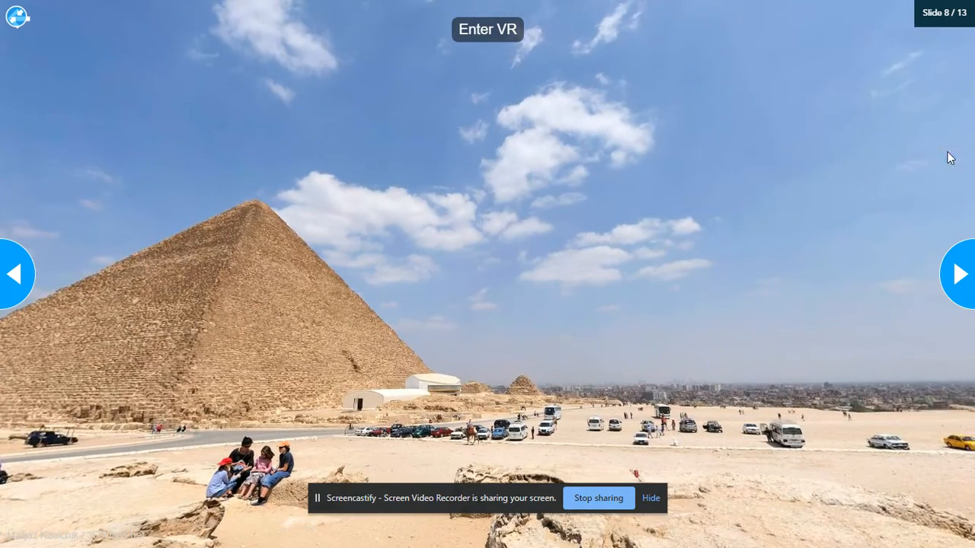
pyautogui.click(960, 276)
pyautogui.click(959, 275)
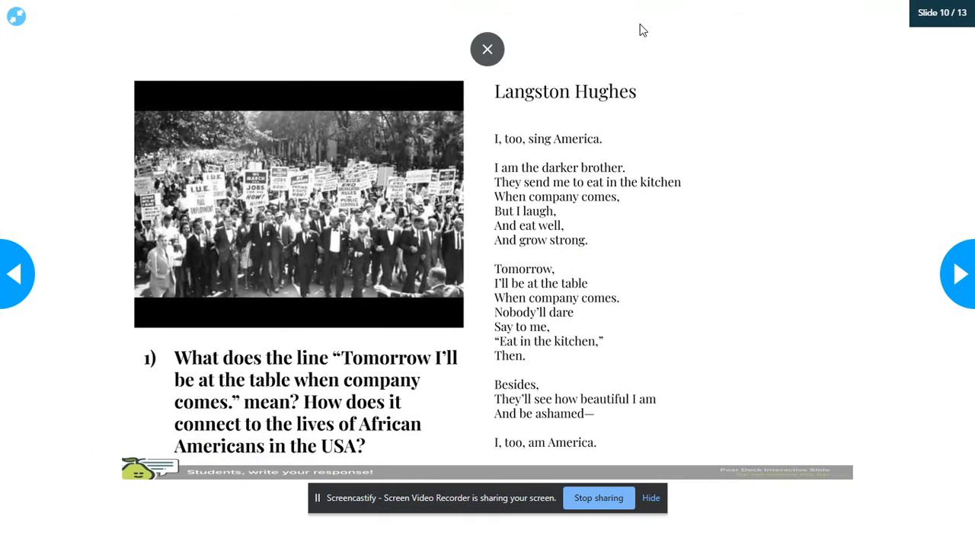
pyautogui.click(487, 48)
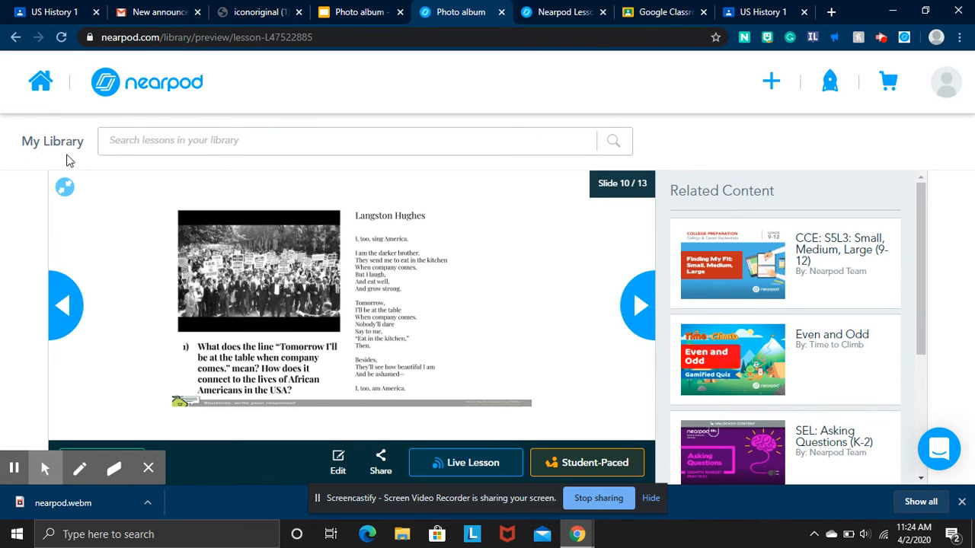
# Close the preview, scroll through My Library, and open the post-session Reports page.
pyautogui.click(41, 84)
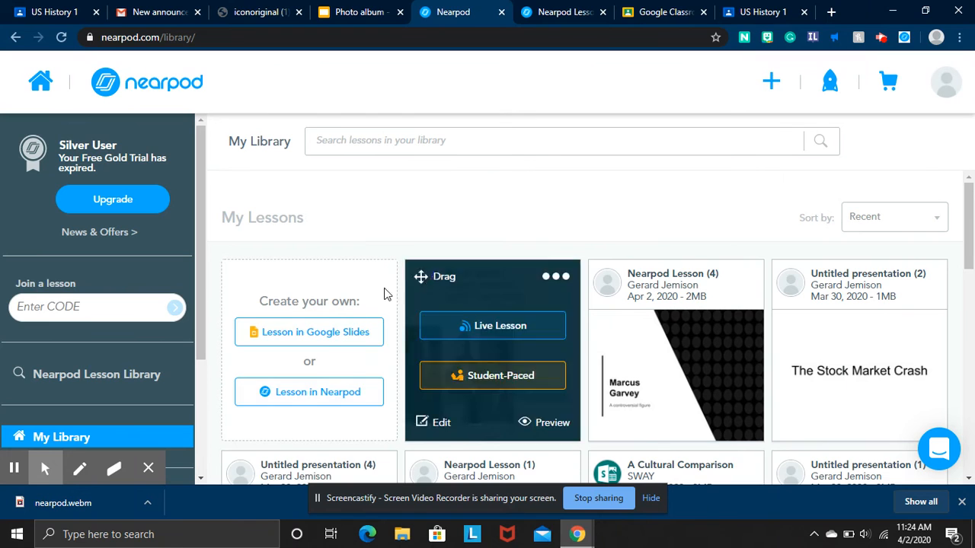
pyautogui.click(495, 180)
pyautogui.scroll(-2, 495, 180)
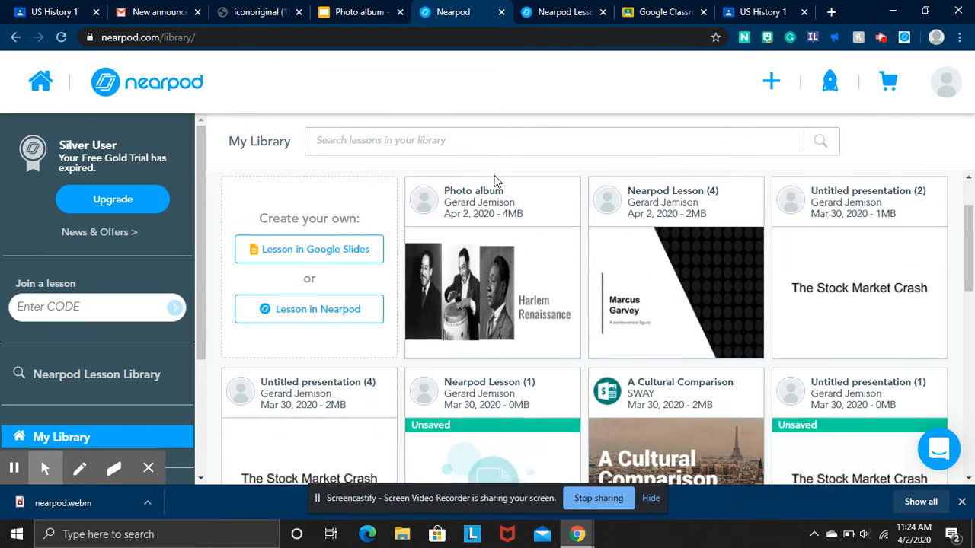
pyautogui.scroll(-2, 488, 315)
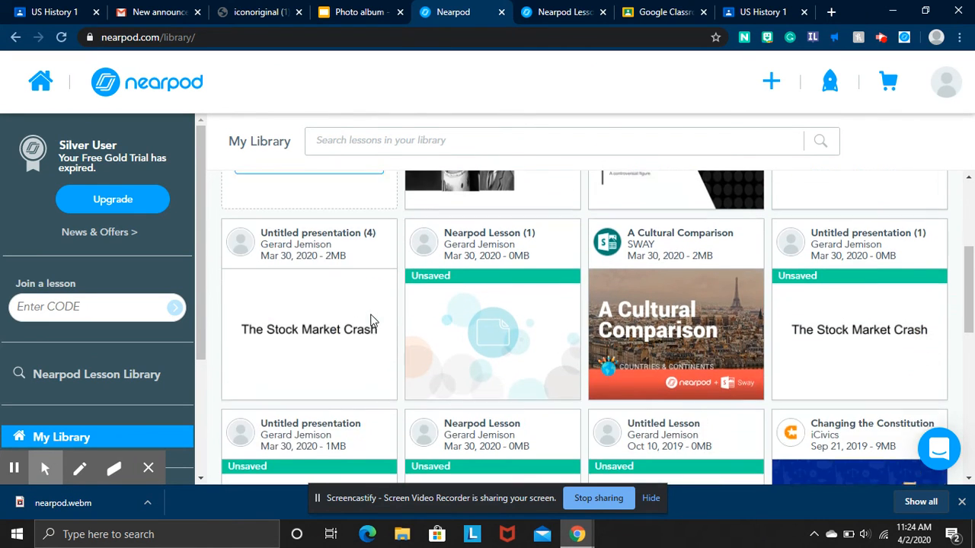
pyautogui.scroll(-3, 149, 365)
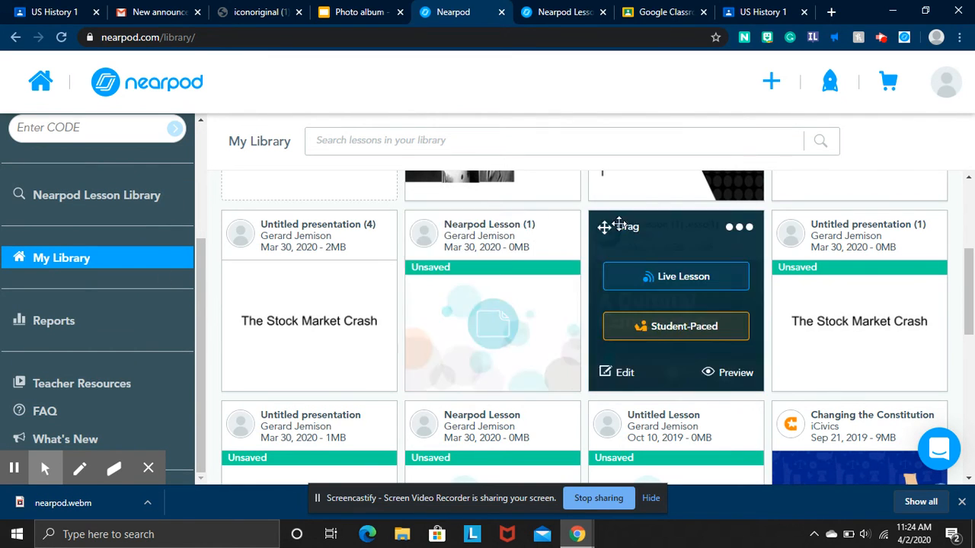
pyautogui.scroll(1, 510, 212)
pyautogui.scroll(2, 512, 214)
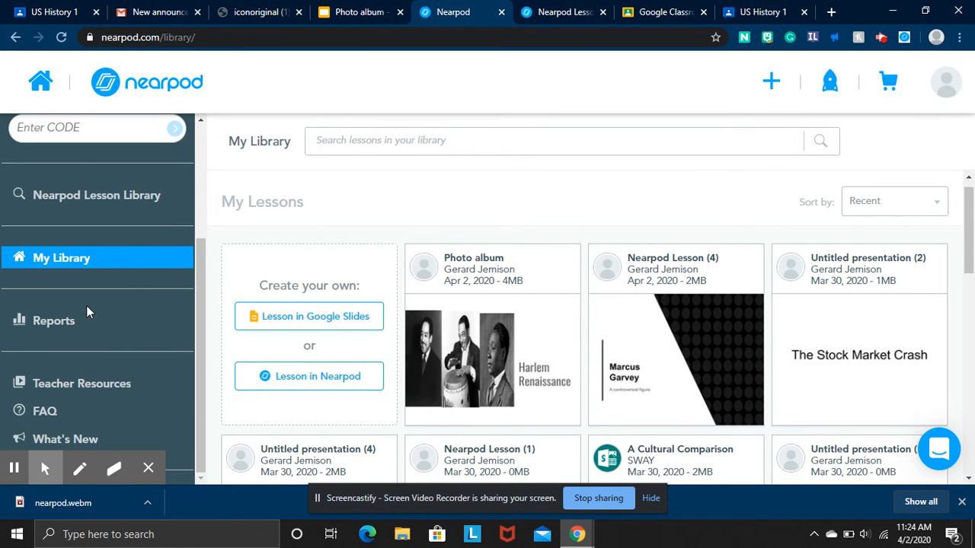
pyautogui.click(61, 329)
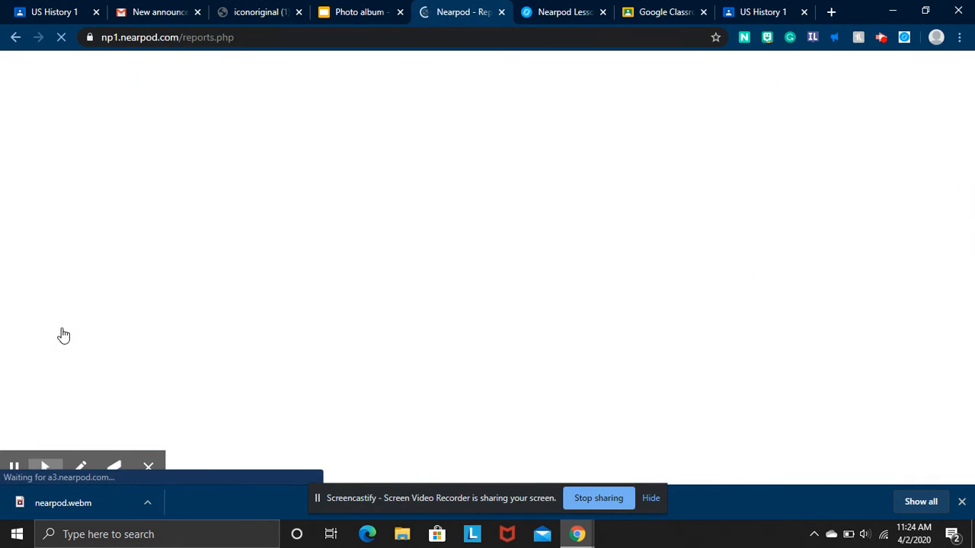
# Open the 2019-7-15 report for The Critics Who Made Michael Jordan, check its Quiz and Poll tabs, then close it.
pyautogui.scroll(-1, 539, 269)
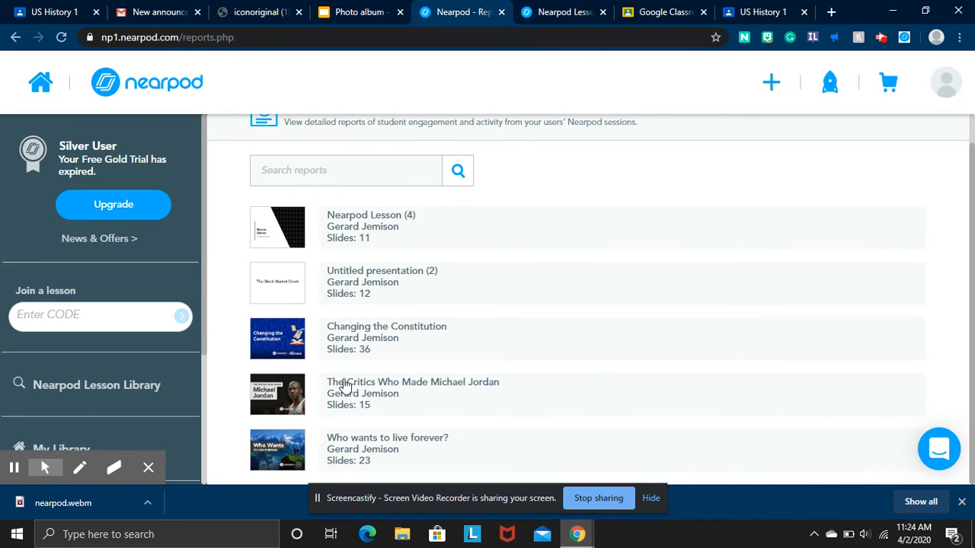
pyautogui.click(388, 396)
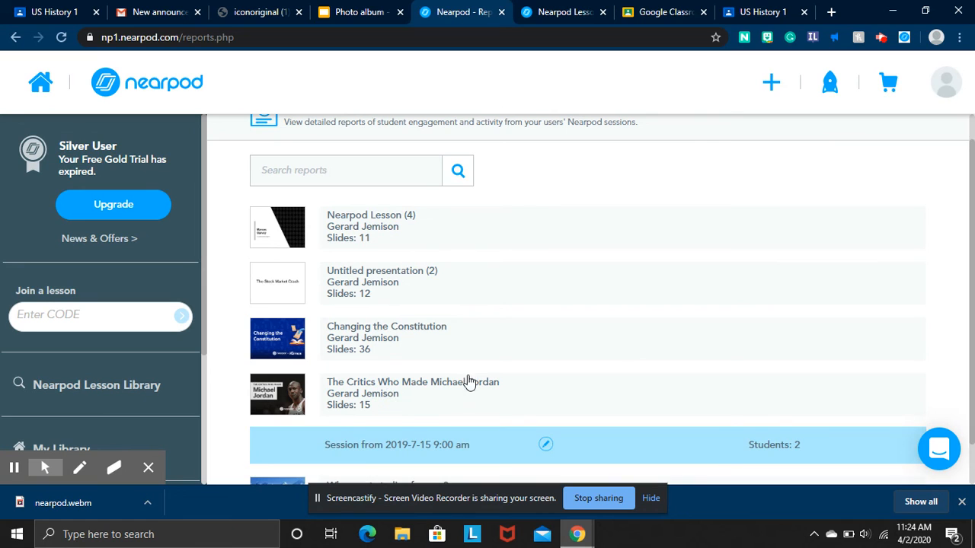
pyautogui.scroll(-1, 621, 366)
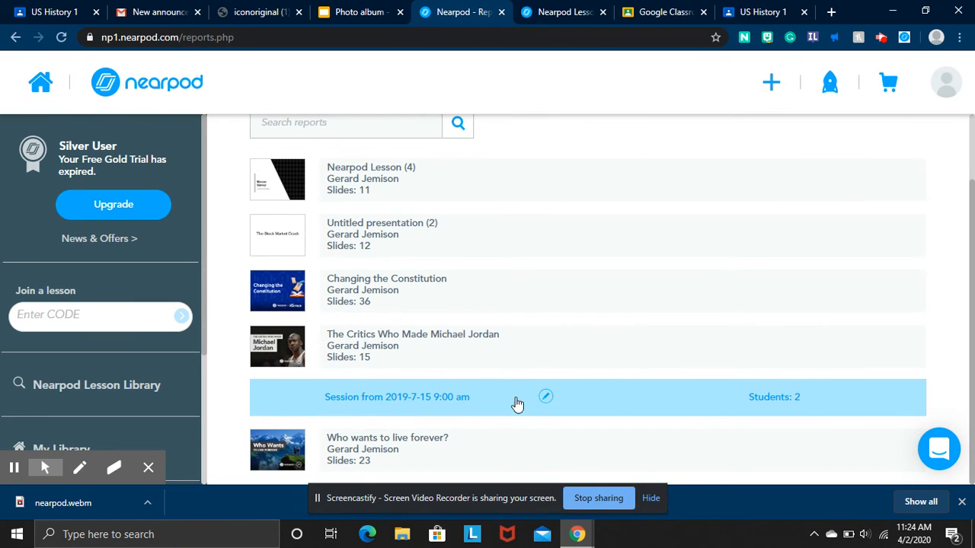
pyautogui.click(393, 398)
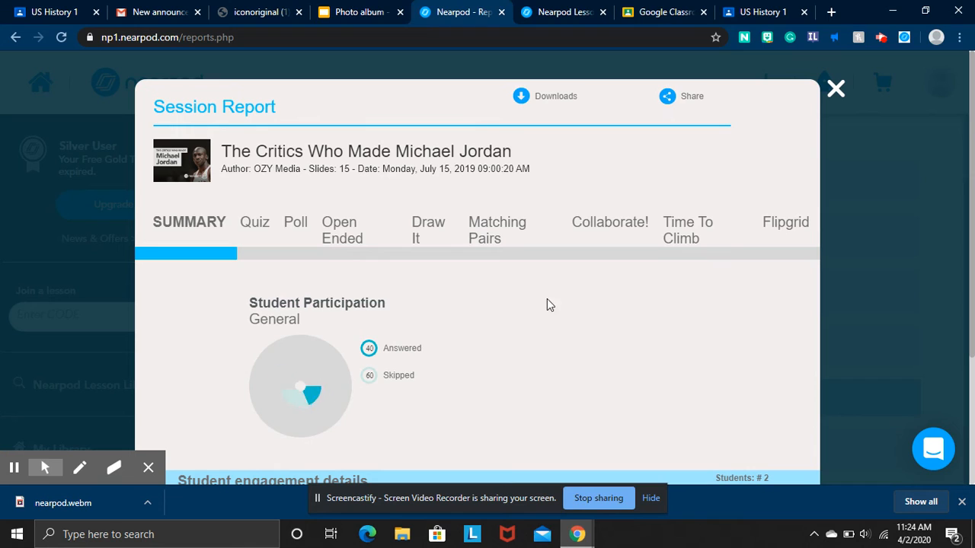
pyautogui.click(256, 230)
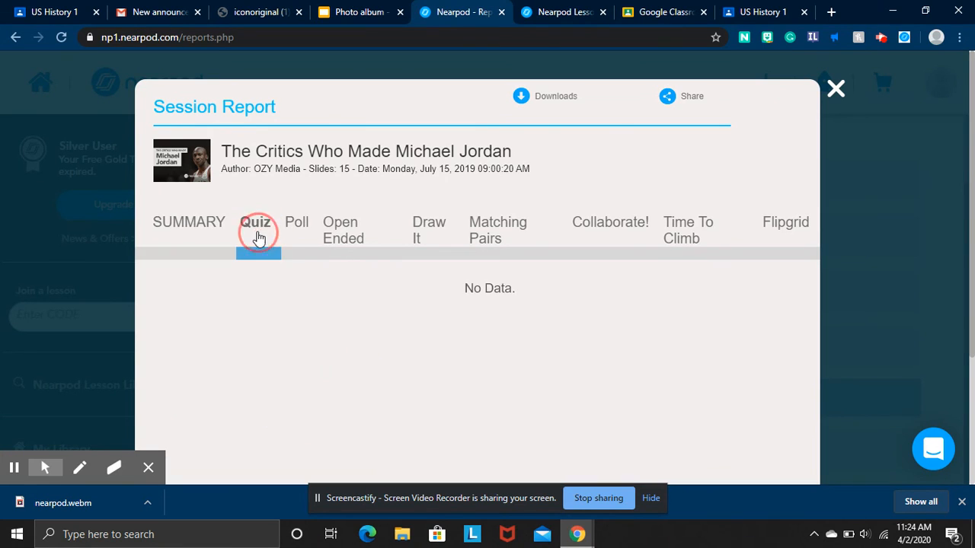
pyautogui.click(298, 230)
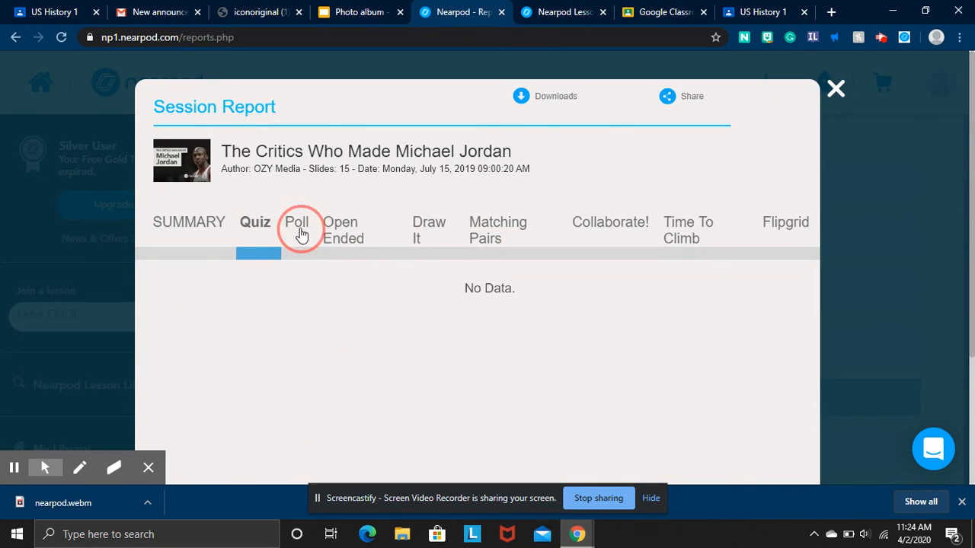
pyautogui.click(808, 85)
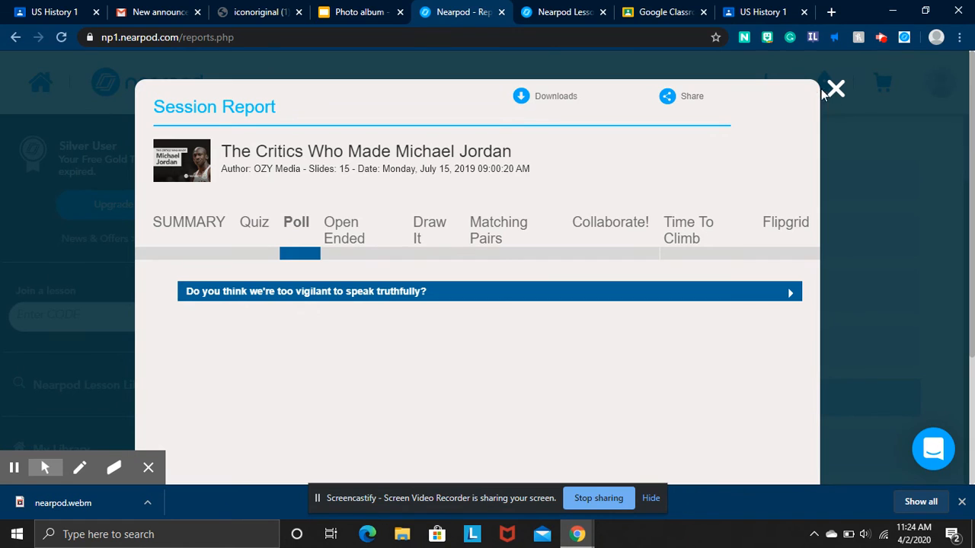
# Open the 2019-7-10 'Who wants to live forever?' report and view quiz answers on the oldest living person.
pyautogui.click(839, 91)
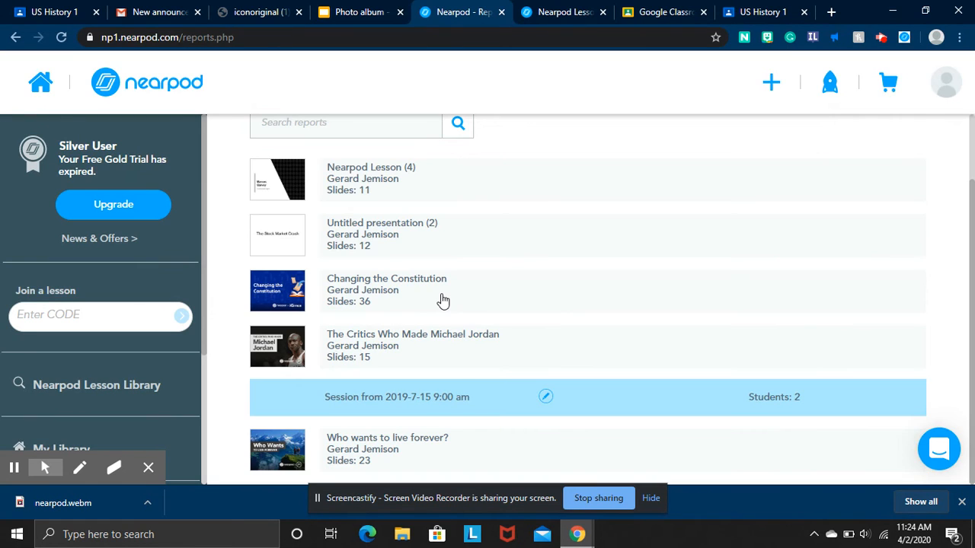
pyautogui.click(426, 443)
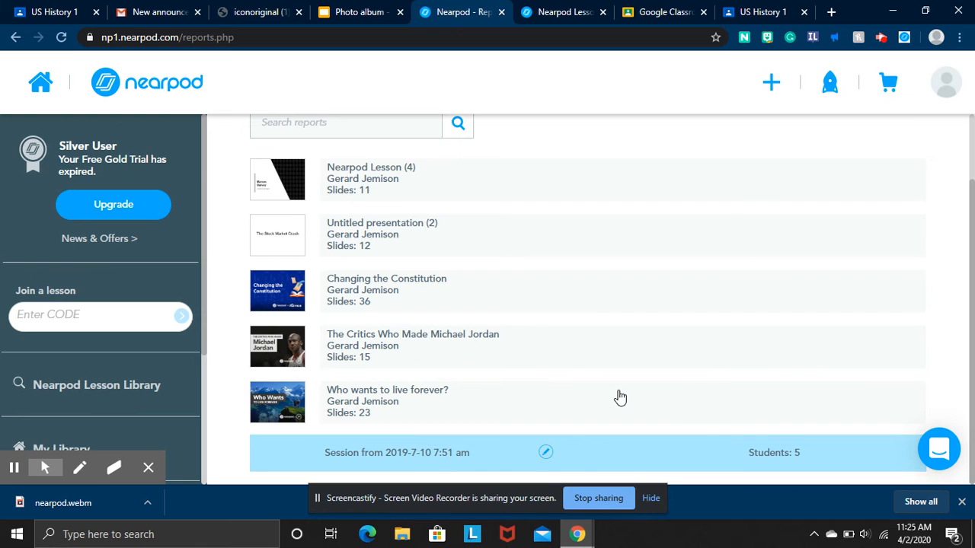
pyautogui.click(427, 452)
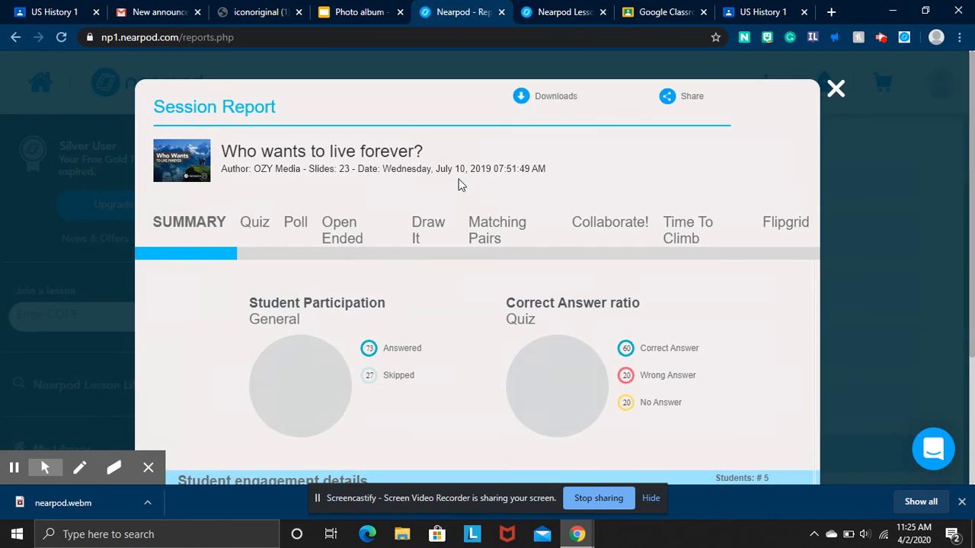
pyautogui.click(261, 230)
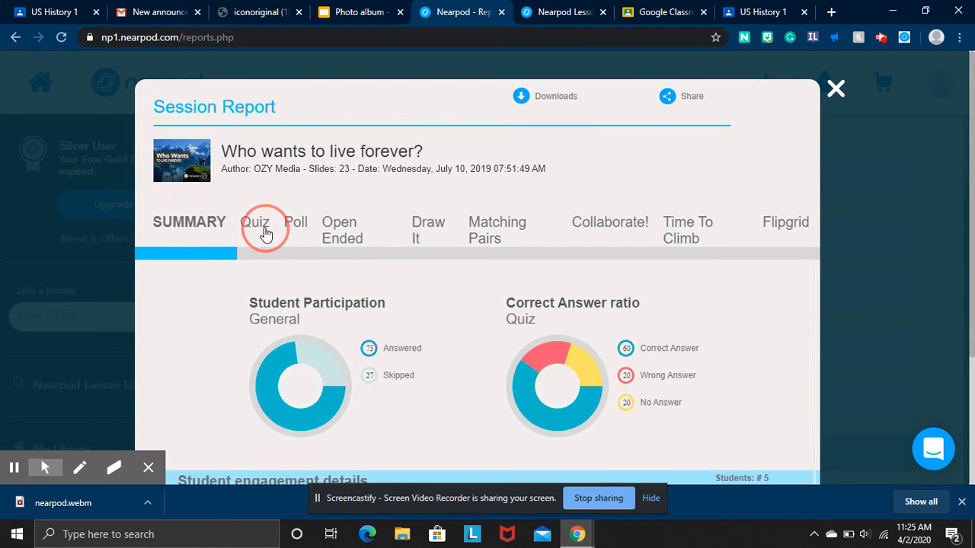
pyautogui.scroll(-2, 384, 339)
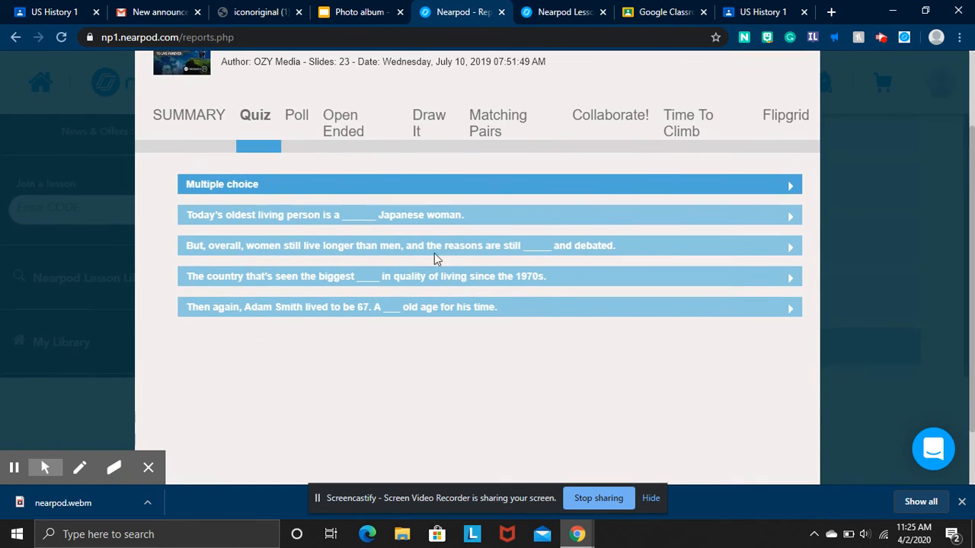
pyautogui.click(441, 219)
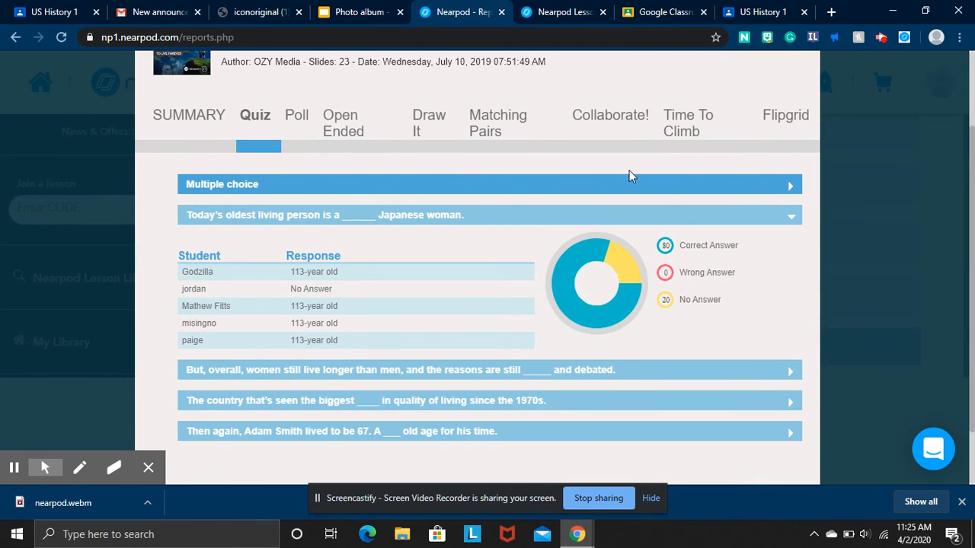
# Review open-ended answers to 'What do you do to live longer?' plus Draw It, Matching Pairs and Collaborate! results.
pyautogui.click(350, 137)
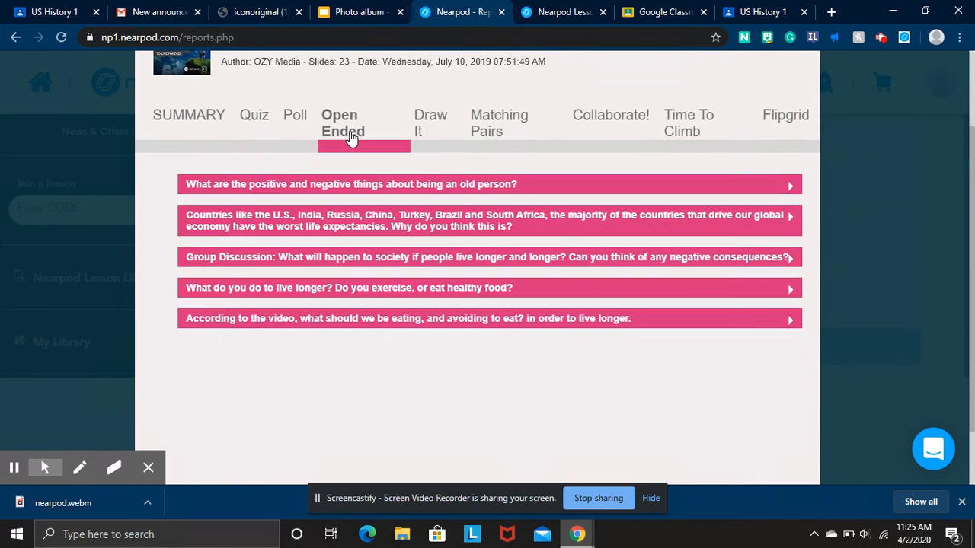
pyautogui.scroll(-1, 469, 254)
pyautogui.click(485, 238)
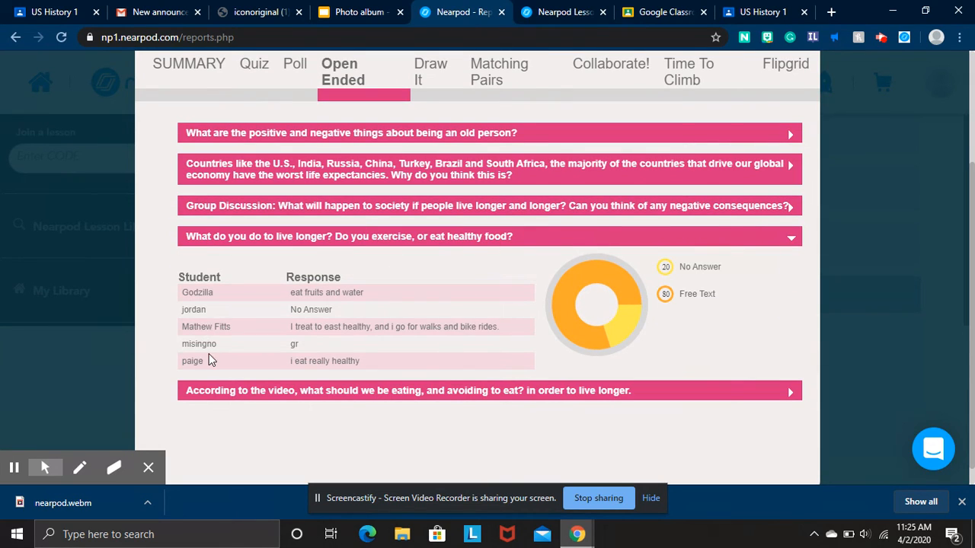
pyautogui.scroll(2, 404, 263)
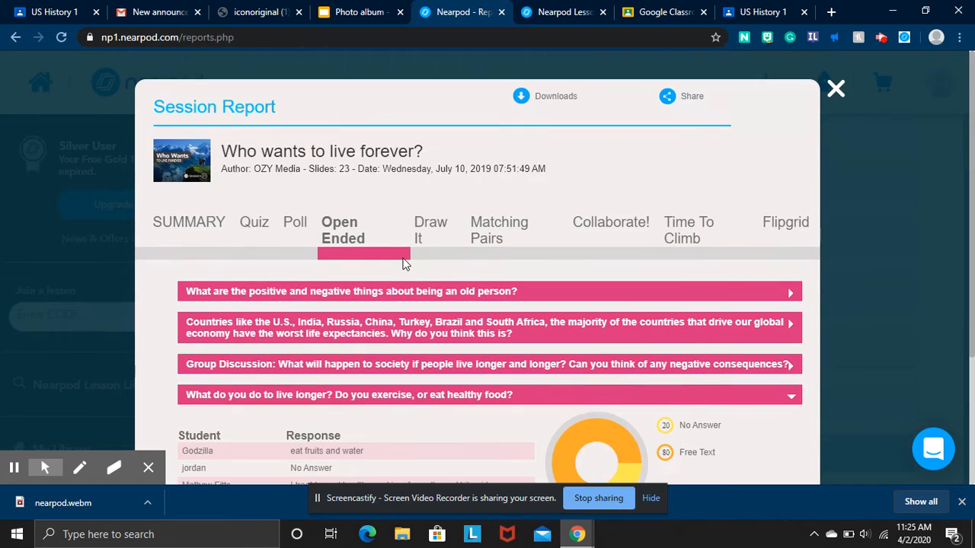
pyautogui.click(436, 228)
pyautogui.click(500, 236)
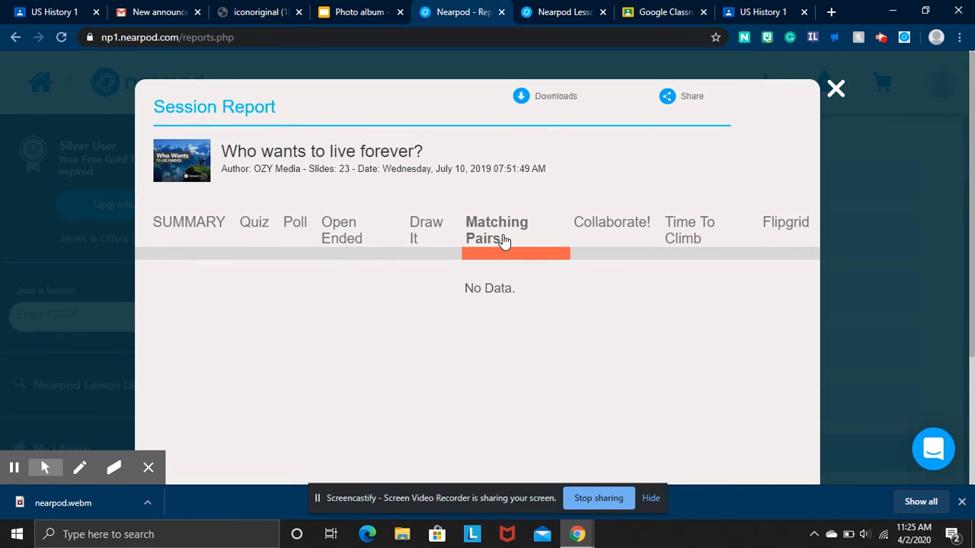
pyautogui.click(603, 231)
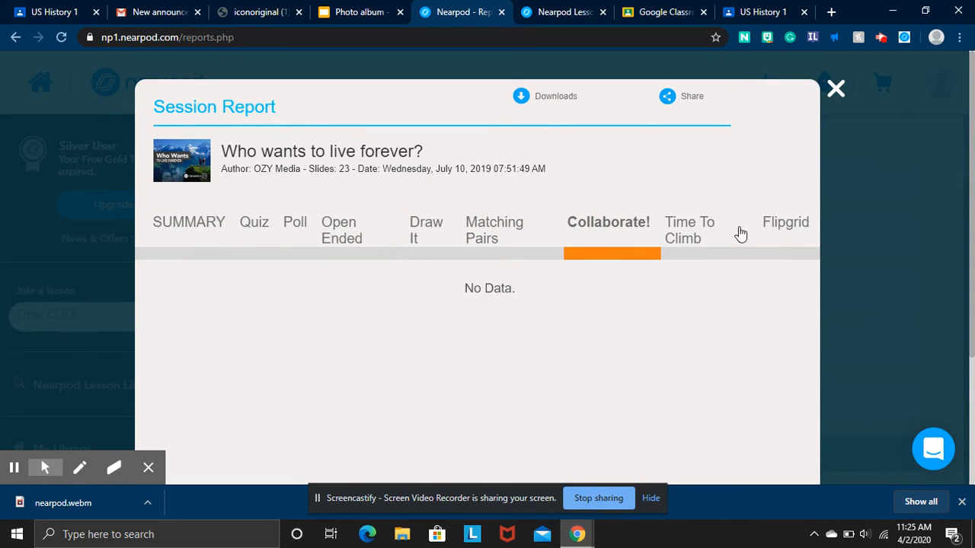
# Close the report and scroll through the Post-Session Reports list.
pyautogui.click(835, 89)
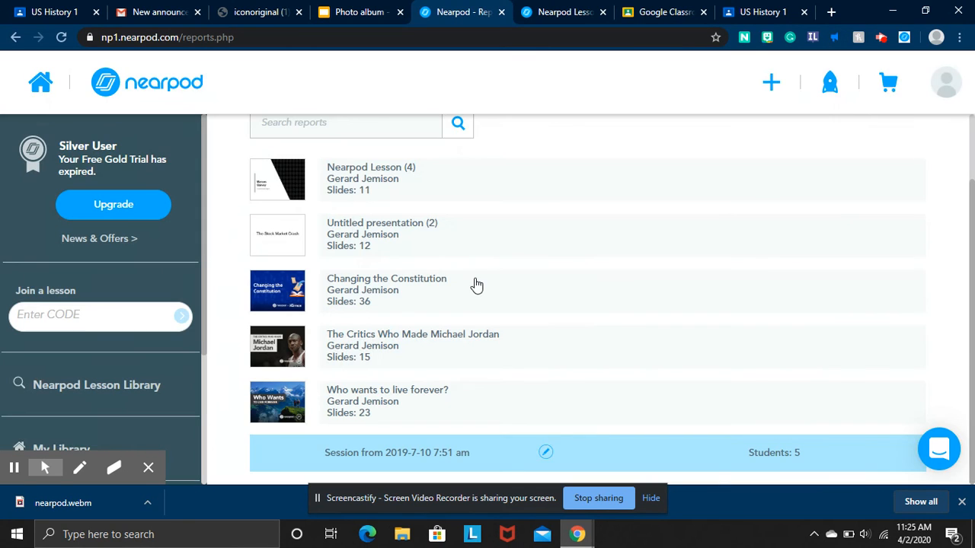
pyautogui.scroll(1, 264, 196)
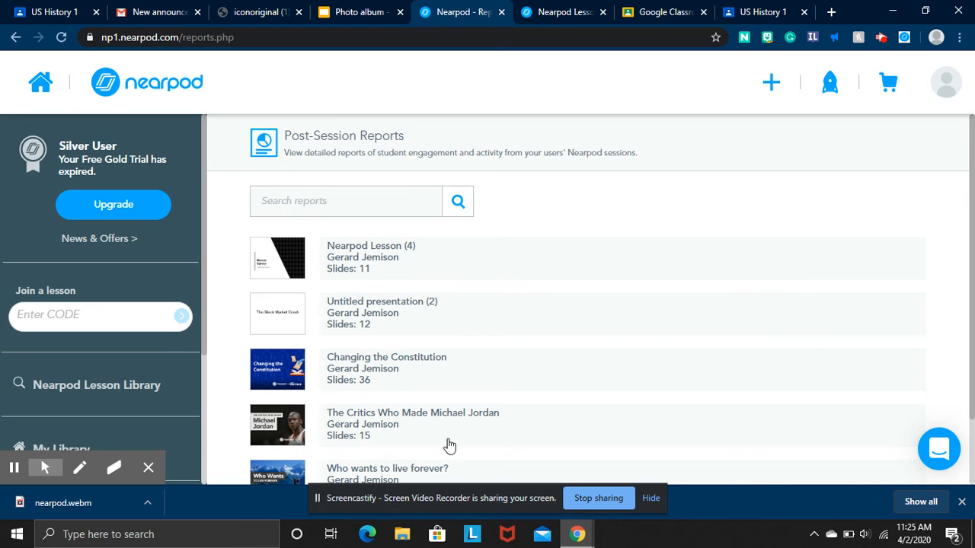
pyautogui.scroll(-1, 438, 319)
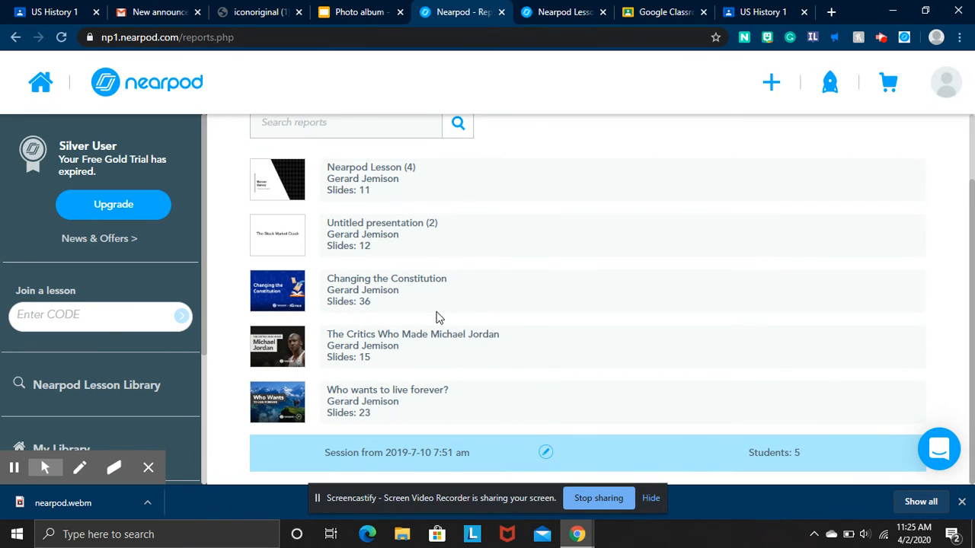
pyautogui.scroll(1, 438, 319)
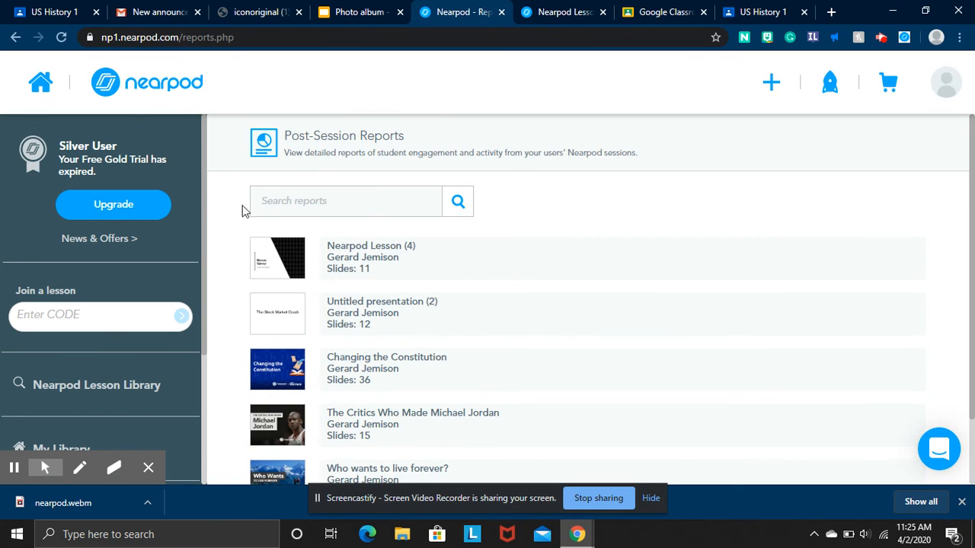
# Return to the library, then open Nearpod Lesson Library from the sidebar to see Featured lessons.
pyautogui.click(38, 90)
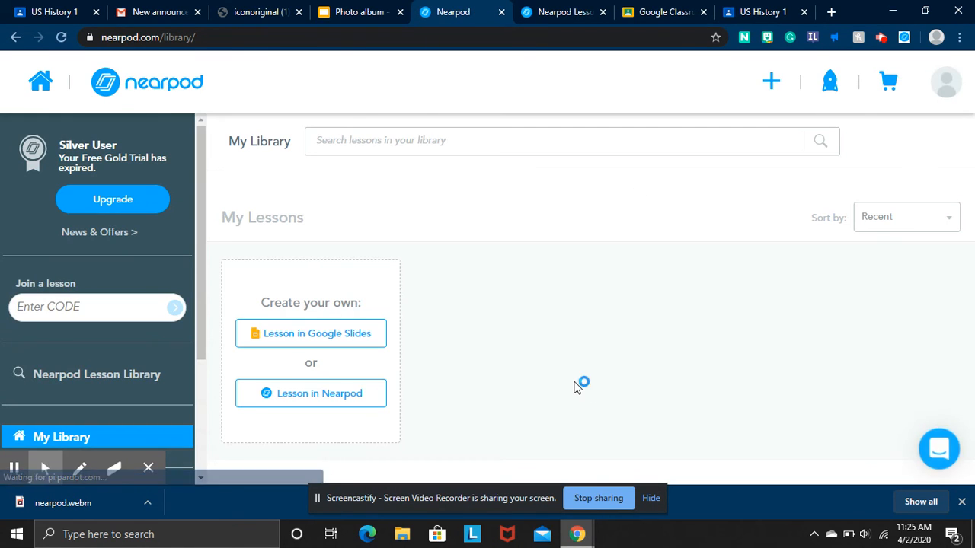
pyautogui.scroll(-6, 574, 387)
pyautogui.scroll(5, 573, 383)
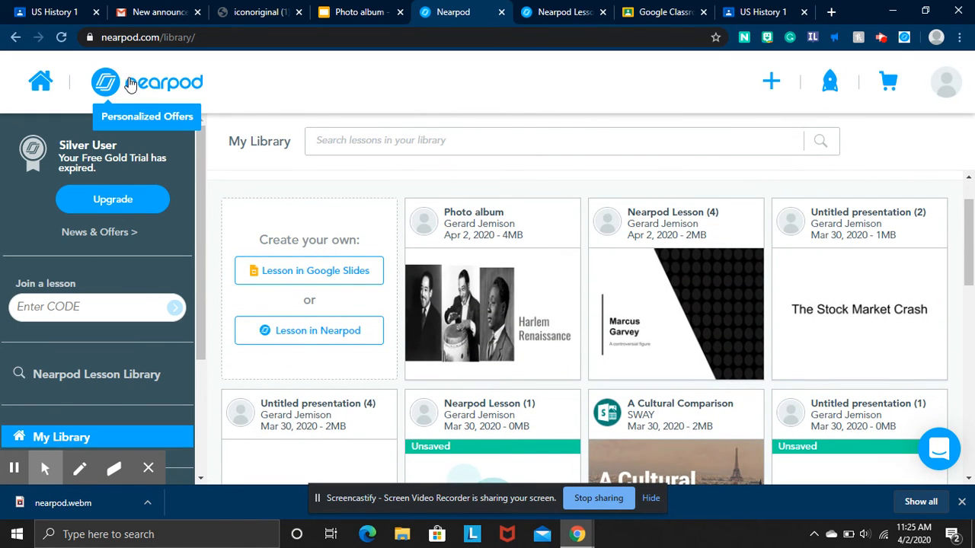
pyautogui.scroll(-1, 103, 373)
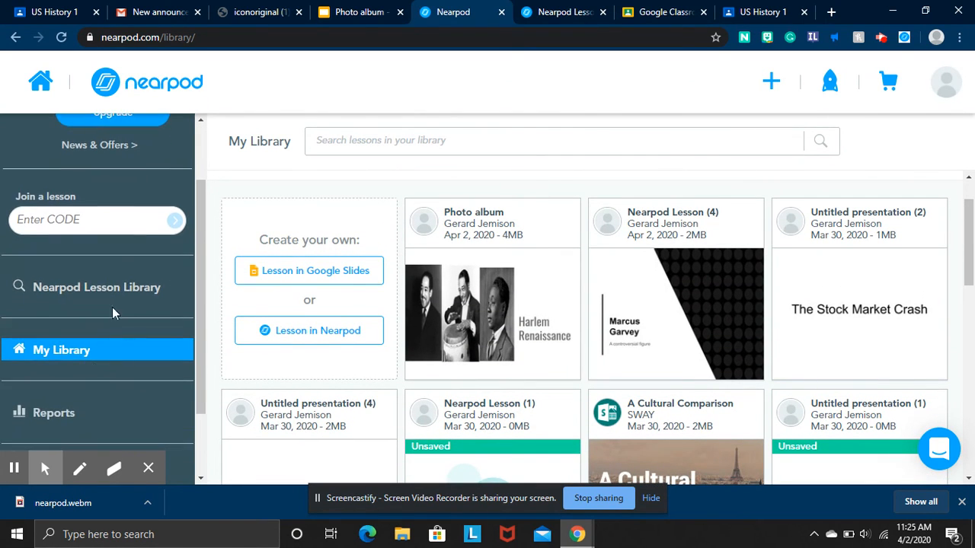
pyautogui.click(114, 286)
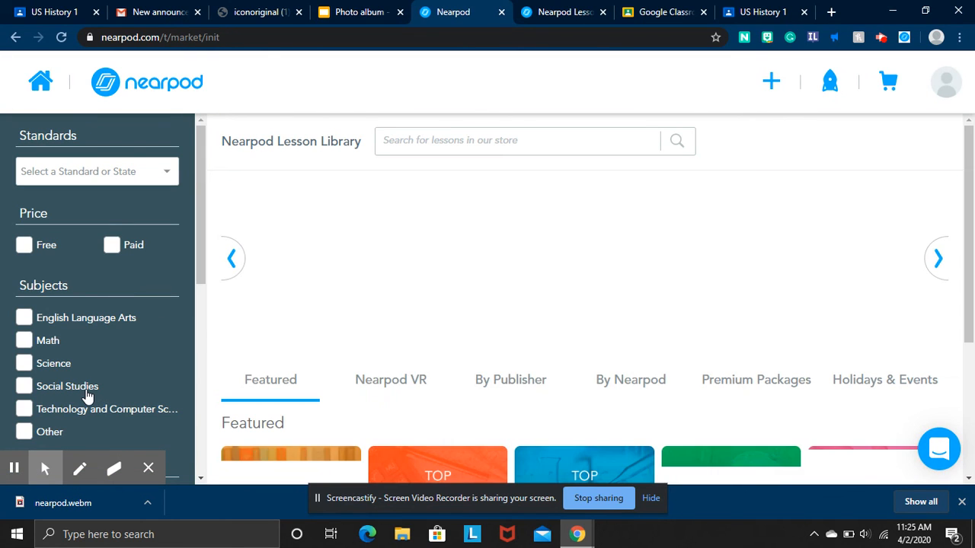
# Filter the lesson library to show only free Social Studies lessons.
pyautogui.scroll(-1, 87, 398)
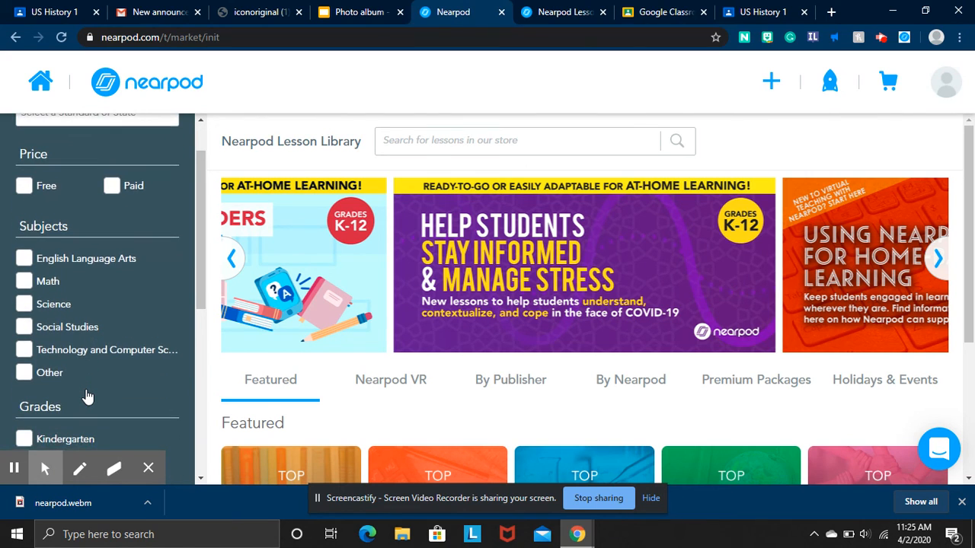
pyautogui.scroll(3, 445, 393)
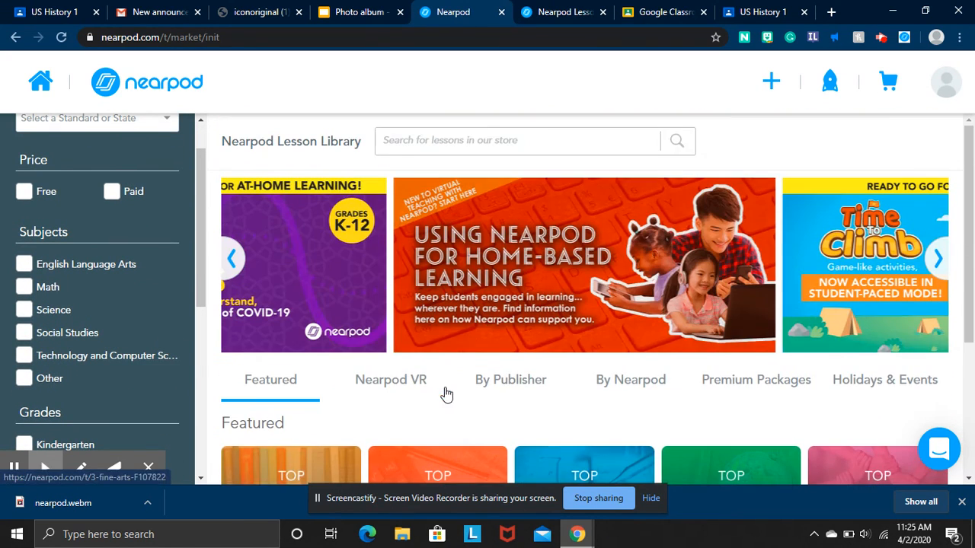
pyautogui.click(27, 193)
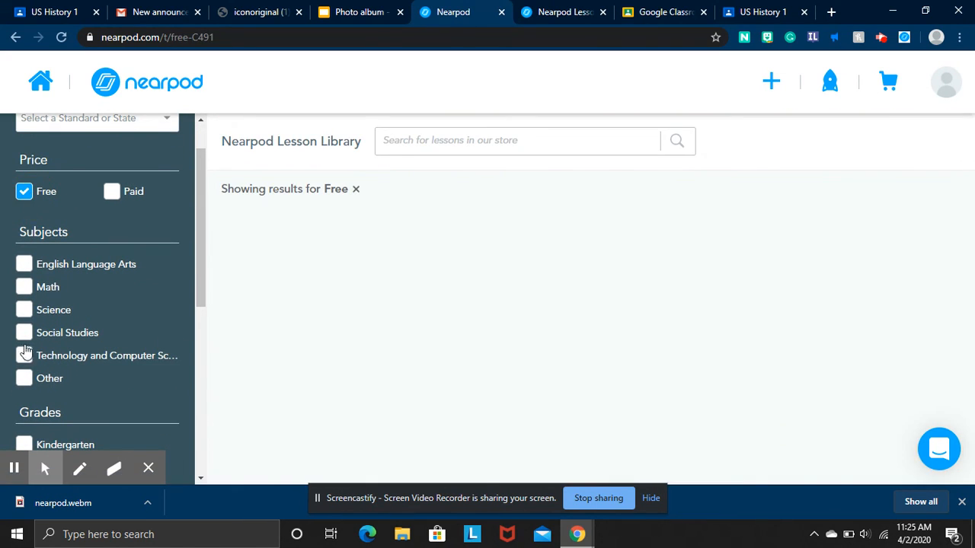
pyautogui.click(24, 332)
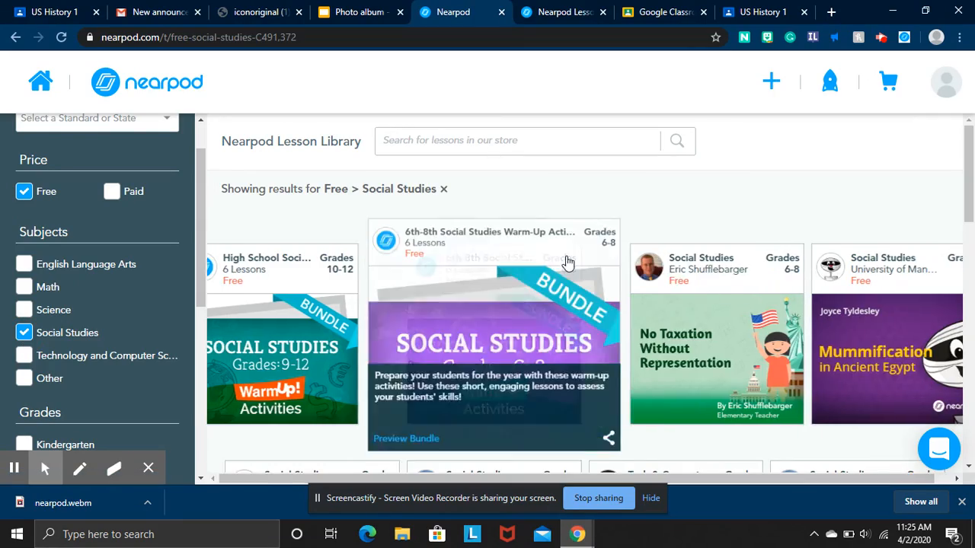
# Browse the results, view the Getting to Know Alabama lesson, then return to My Library.
pyautogui.scroll(-5, 655, 373)
pyautogui.scroll(-5, 659, 374)
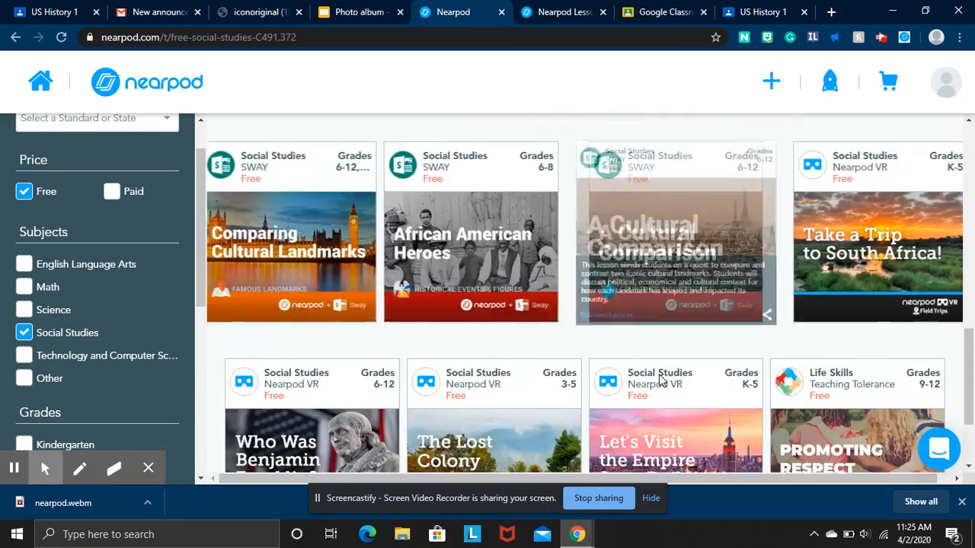
pyautogui.scroll(-6, 692, 295)
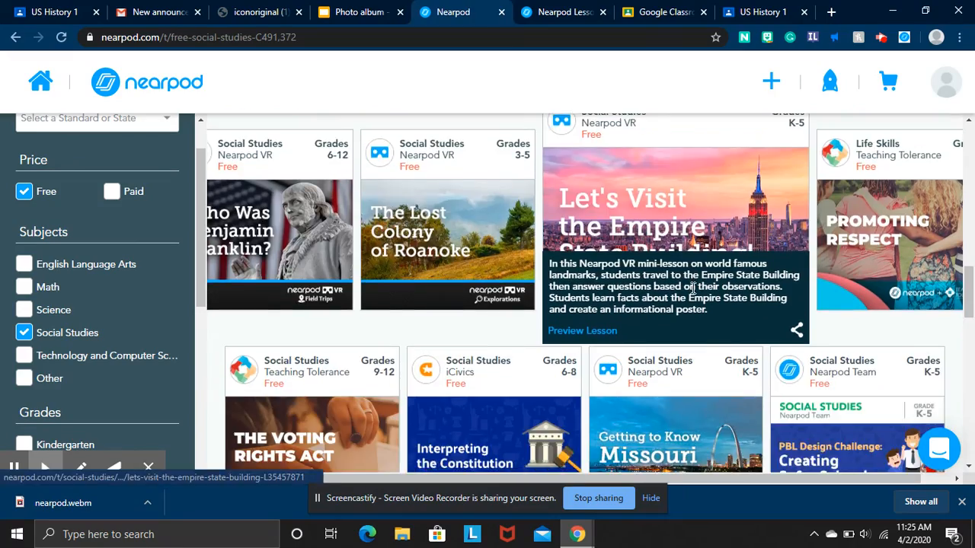
pyautogui.scroll(-6, 693, 295)
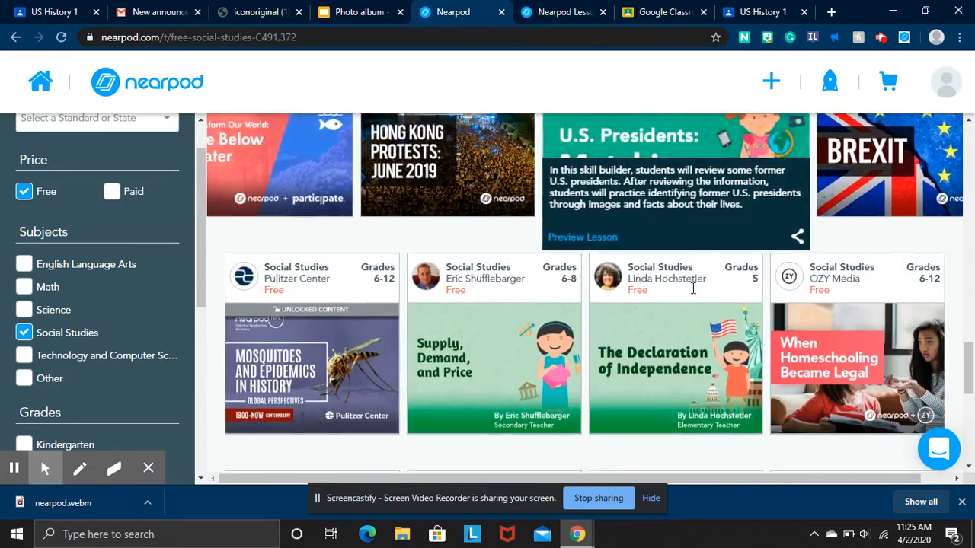
pyautogui.scroll(-3, 694, 297)
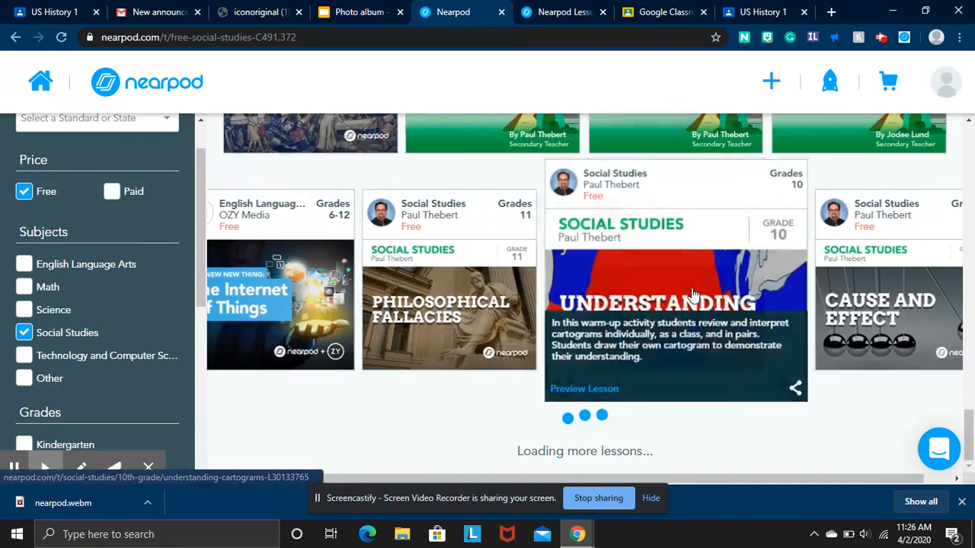
pyautogui.scroll(-4, 667, 406)
pyautogui.scroll(-4, 667, 406)
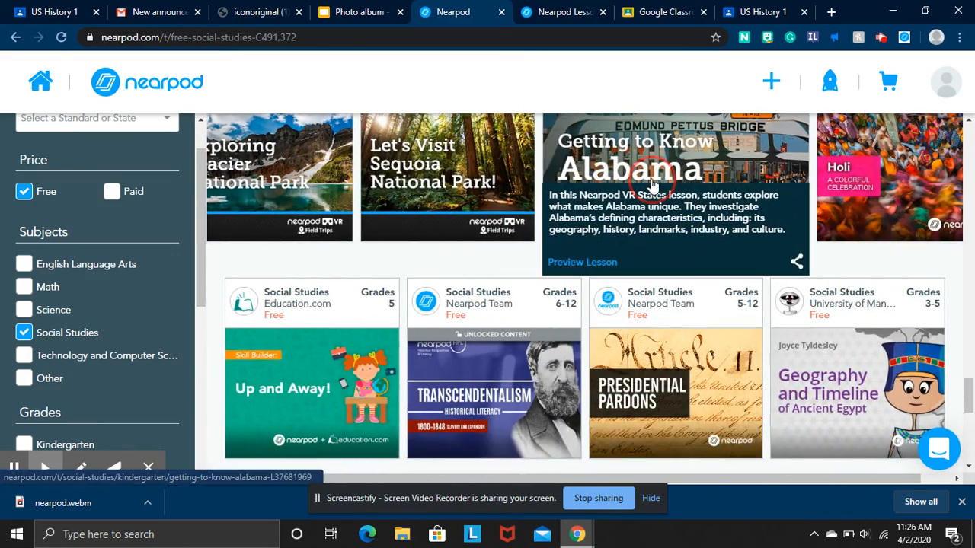
pyautogui.click(653, 186)
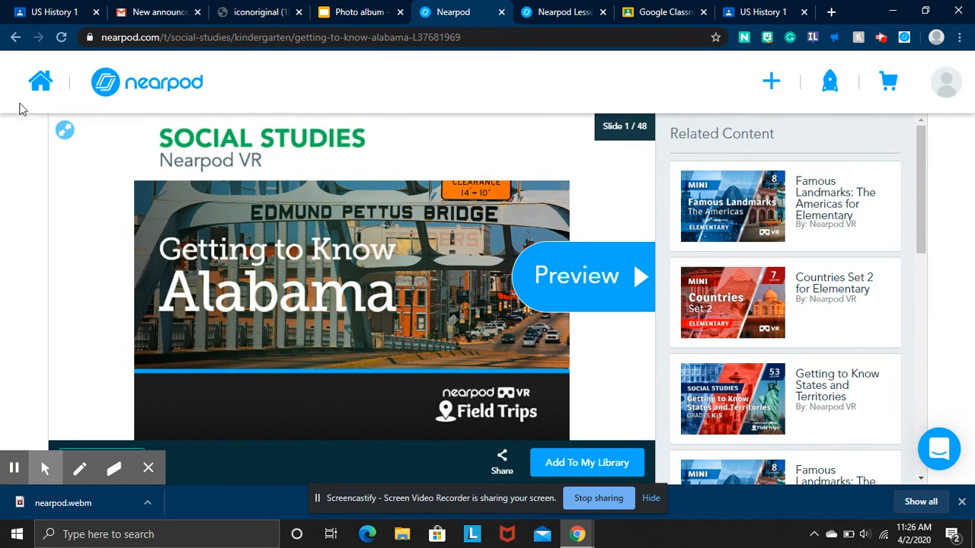
pyautogui.click(30, 88)
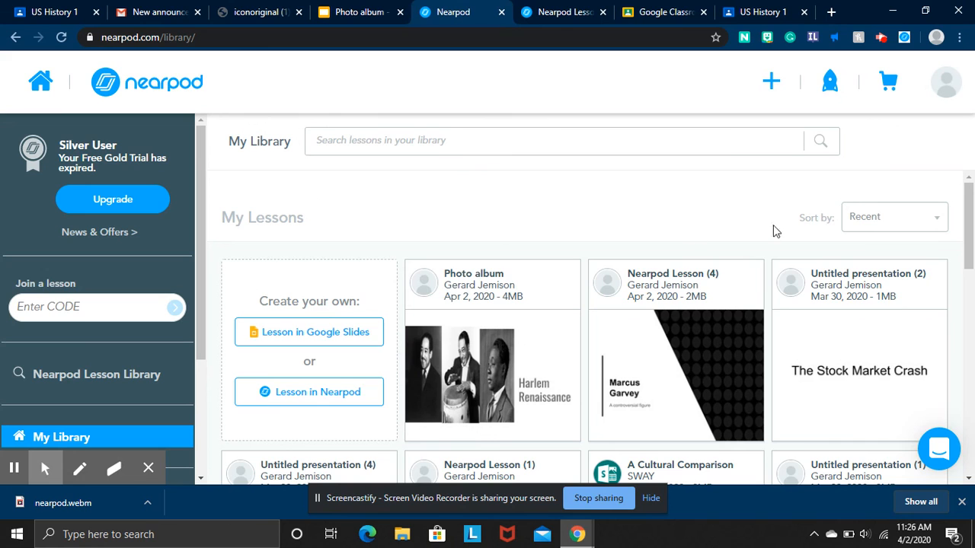
# Close the Chrome downloads bar, scroll through My Library, then return to the Photo album deck.
pyautogui.click(961, 502)
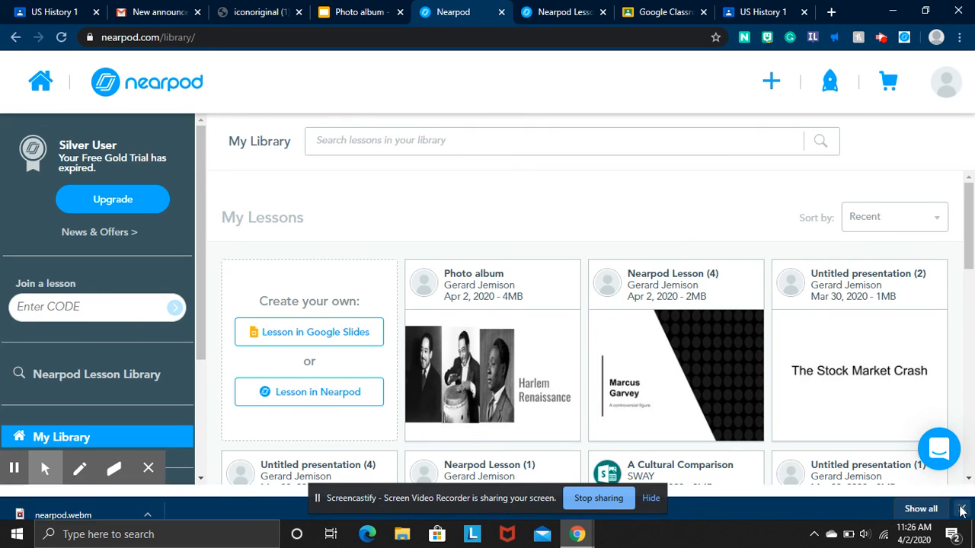
pyautogui.scroll(-9, 491, 231)
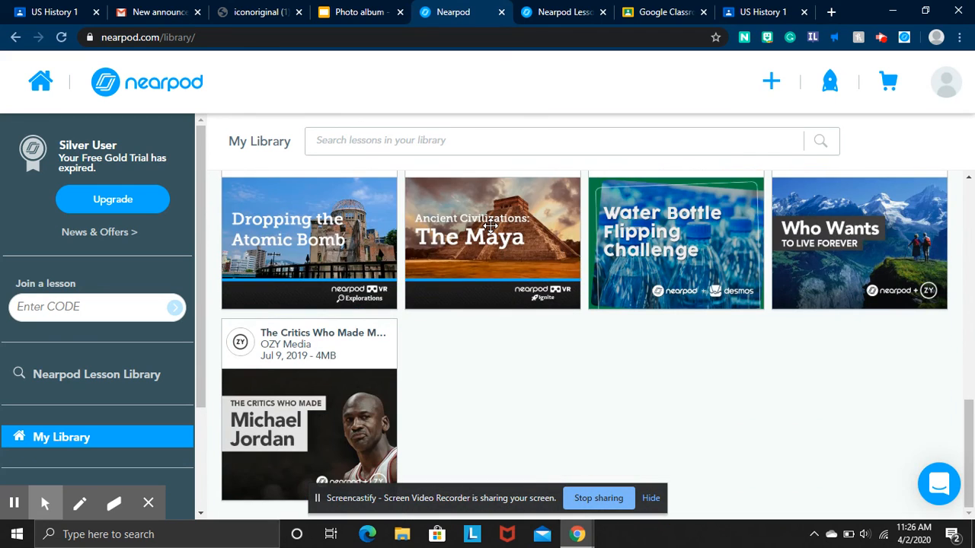
pyautogui.moveTo(490, 225)
pyautogui.scroll(2, 555, 412)
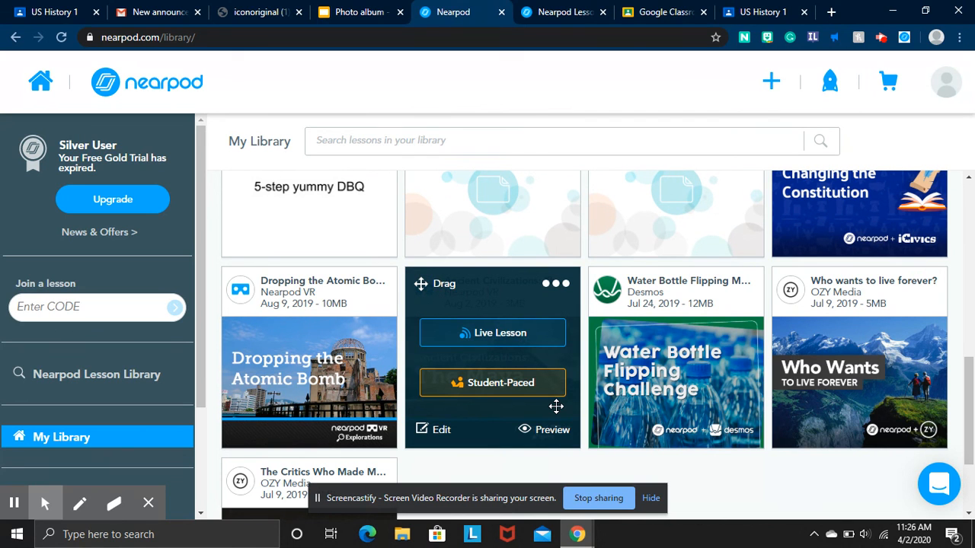
pyautogui.scroll(4, 687, 289)
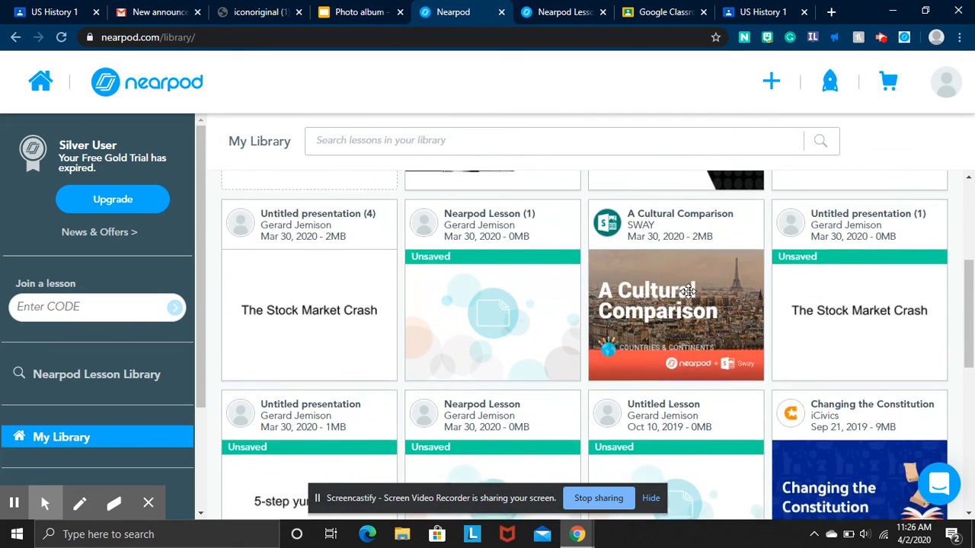
pyautogui.scroll(3, 688, 289)
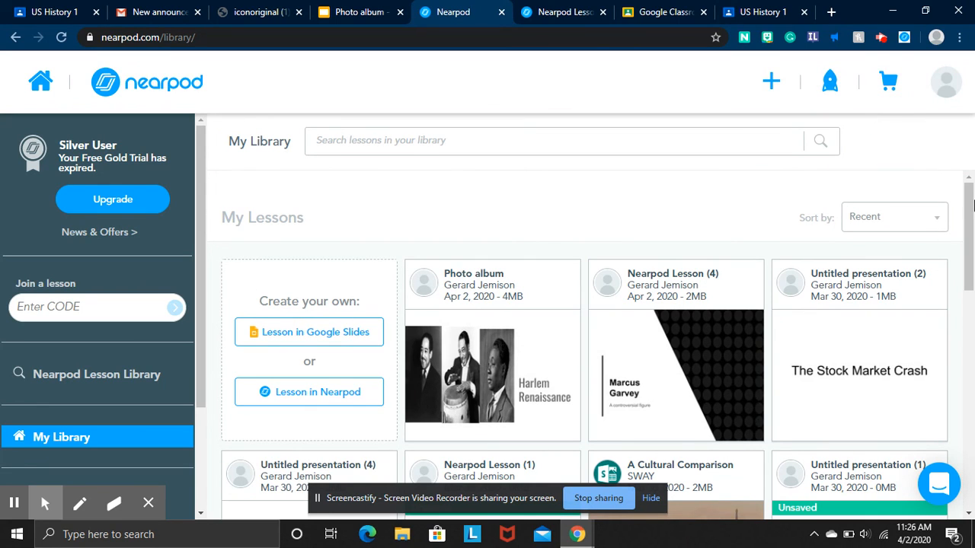
pyautogui.click(970, 263)
pyautogui.click(395, 8)
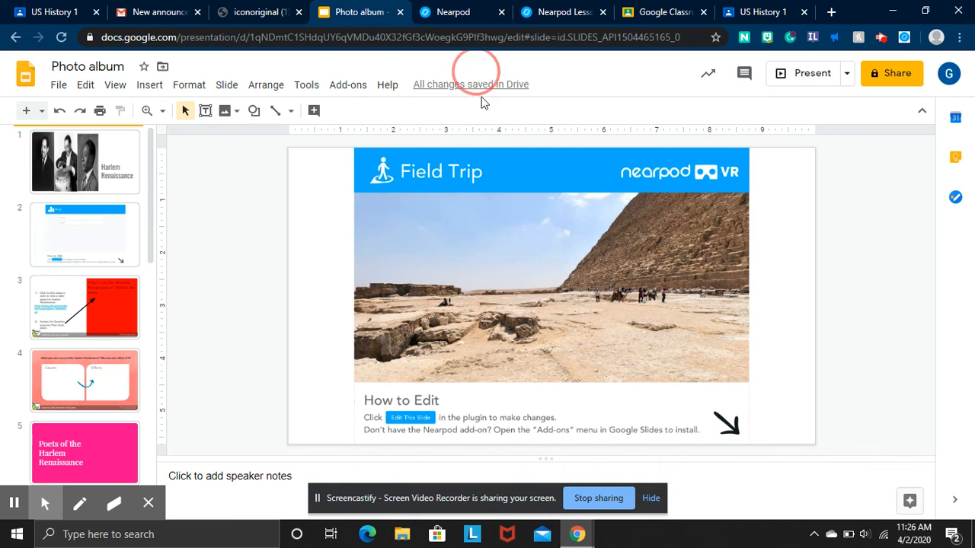
pyautogui.click(351, 84)
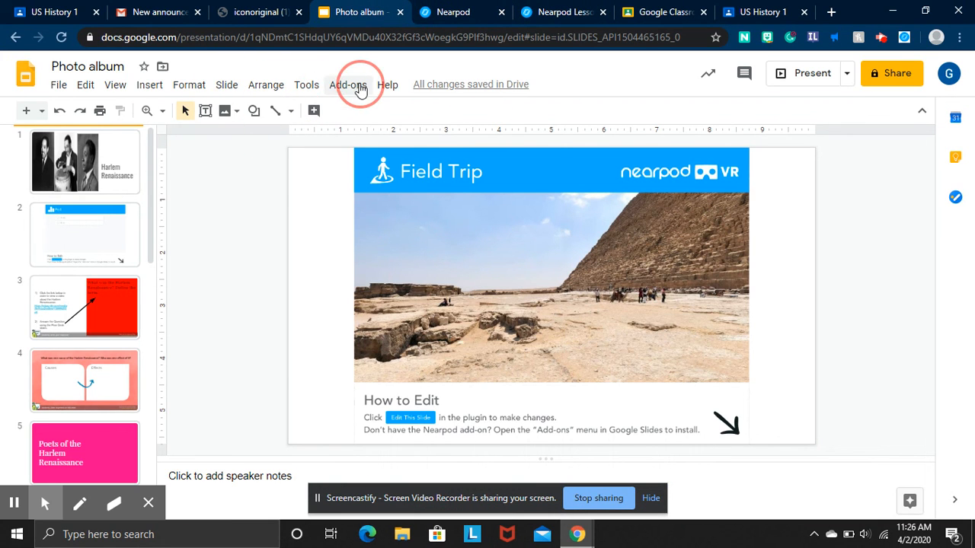
pyautogui.moveTo(385, 84)
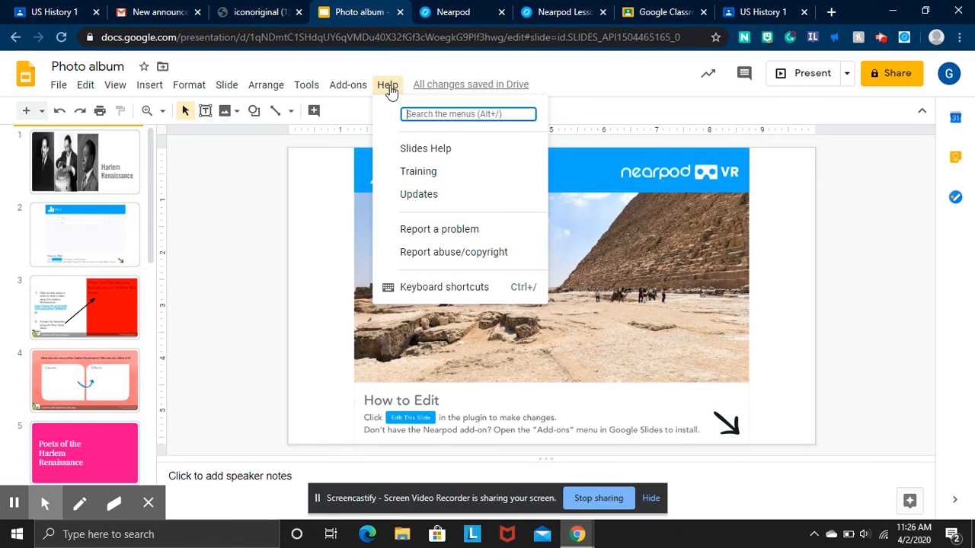
pyautogui.moveTo(356, 88)
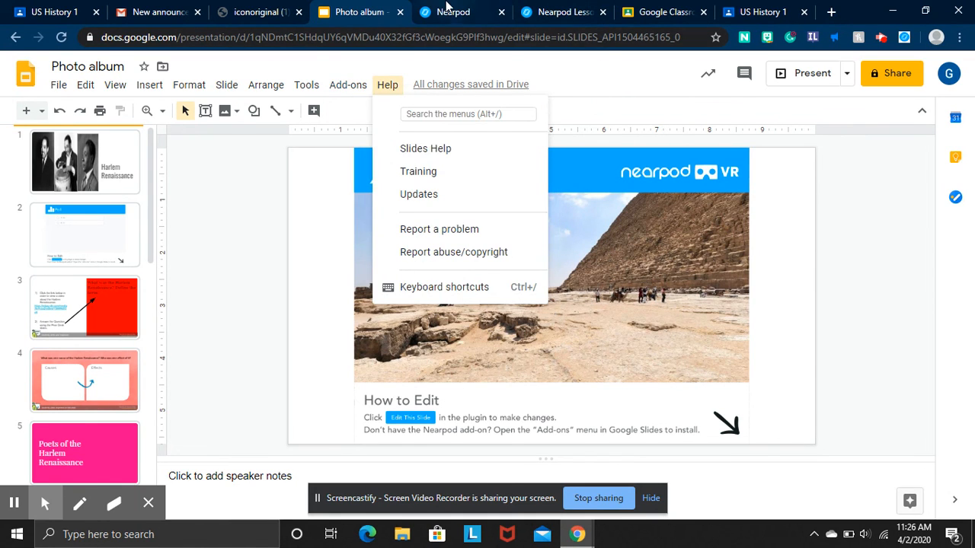
pyautogui.click(449, 11)
pyautogui.scroll(-3, 506, 323)
pyautogui.scroll(3, 511, 323)
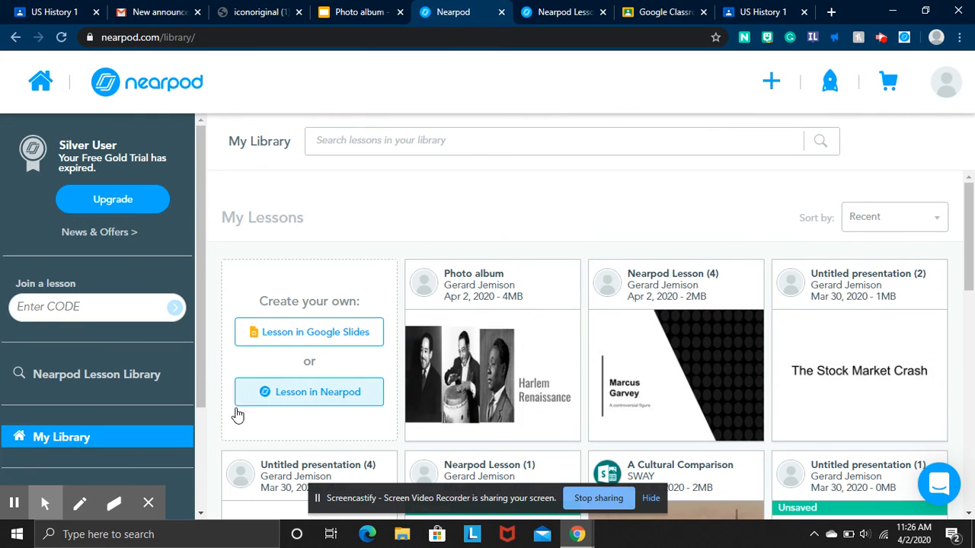